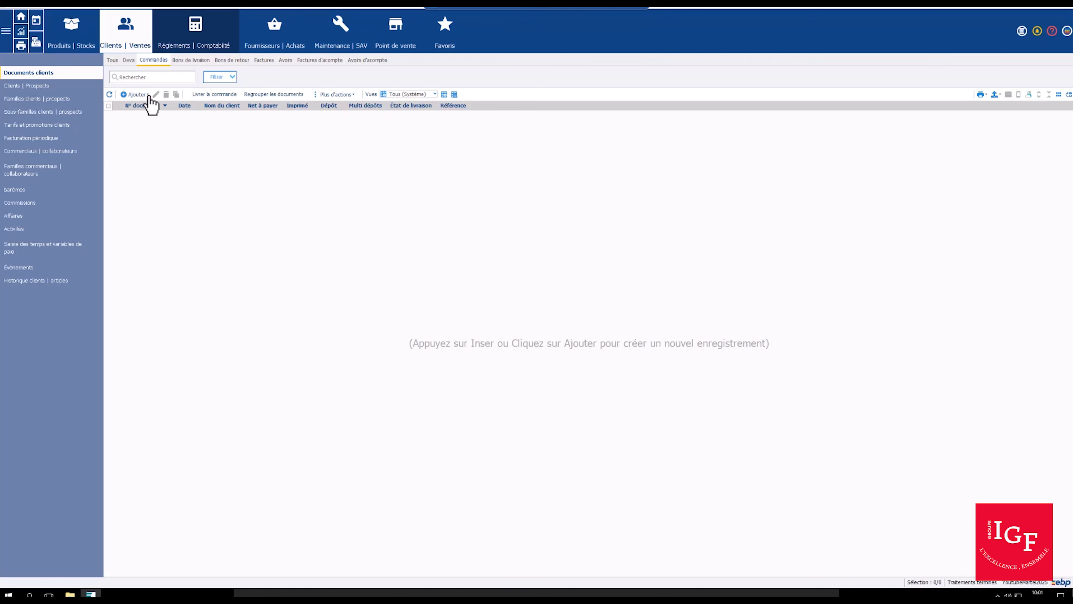
{"action": "left_click", "coordinate": [148, 95]}
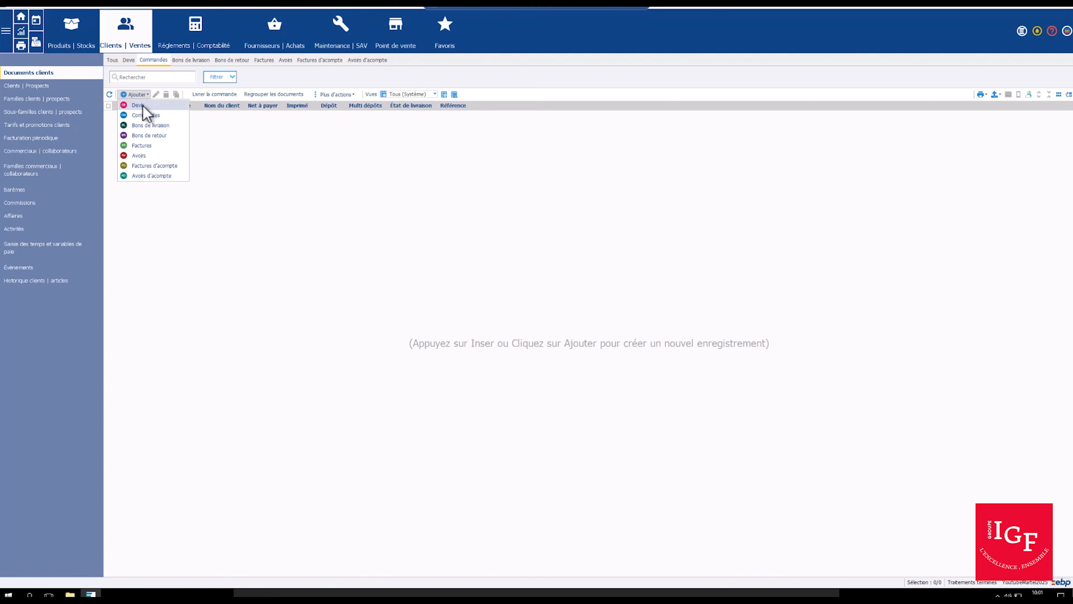
{"action": "left_click", "coordinate": [37, 87]}
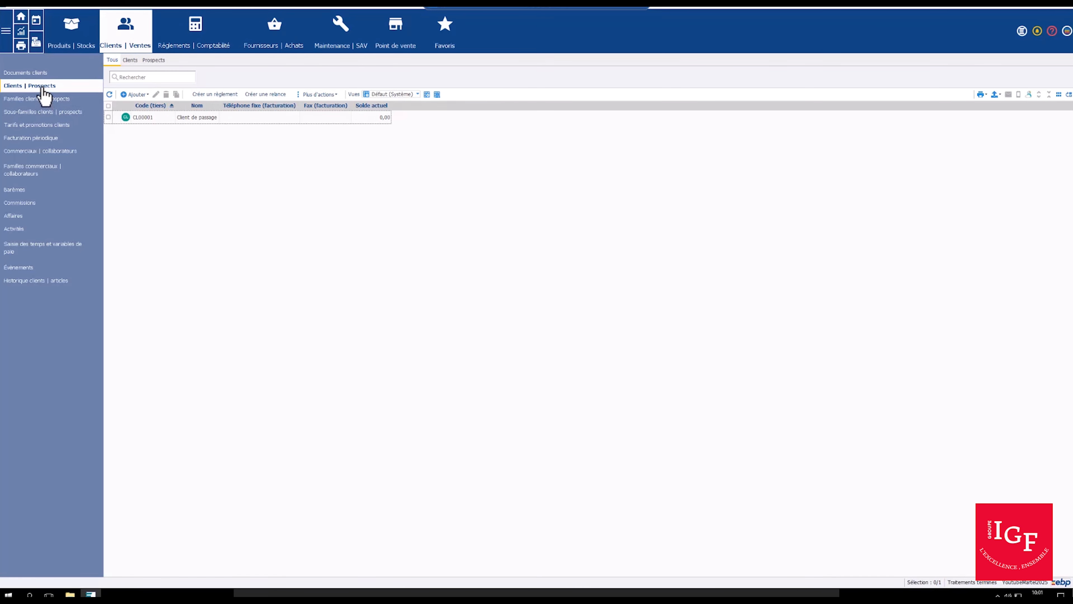
{"action": "left_click", "coordinate": [34, 73]}
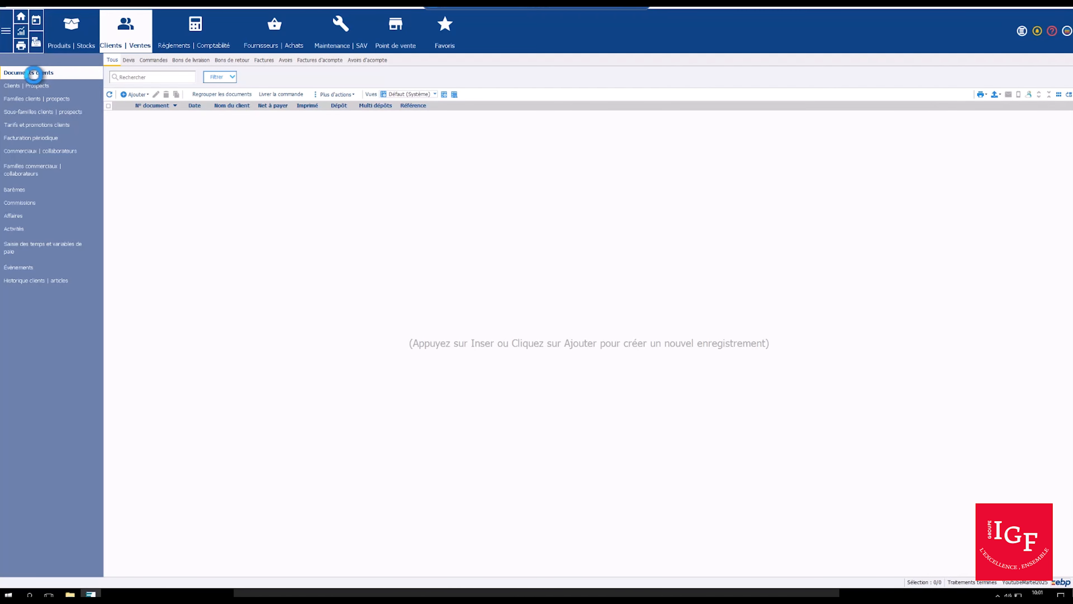
Start a new client record from the clients and prospects list
{"action": "left_click", "coordinate": [44, 86]}
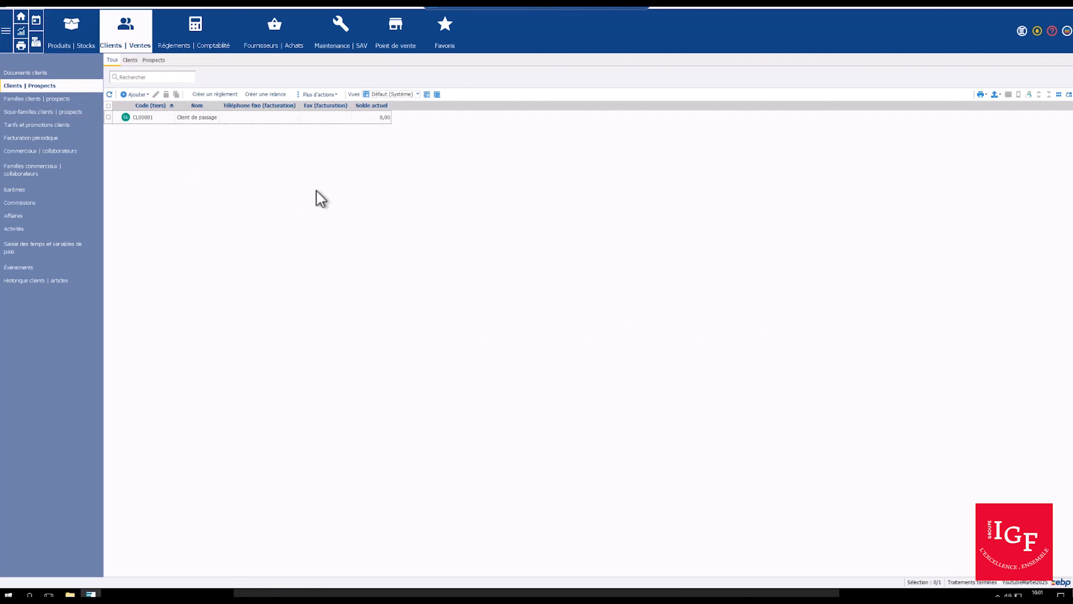
{"action": "left_click", "coordinate": [149, 95]}
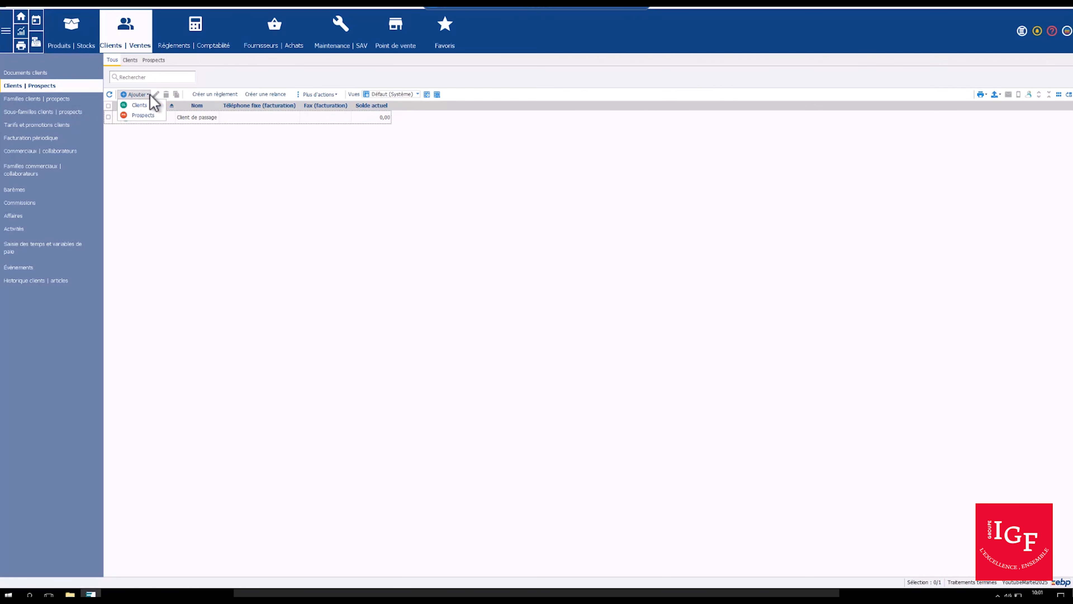
{"action": "left_click", "coordinate": [144, 105]}
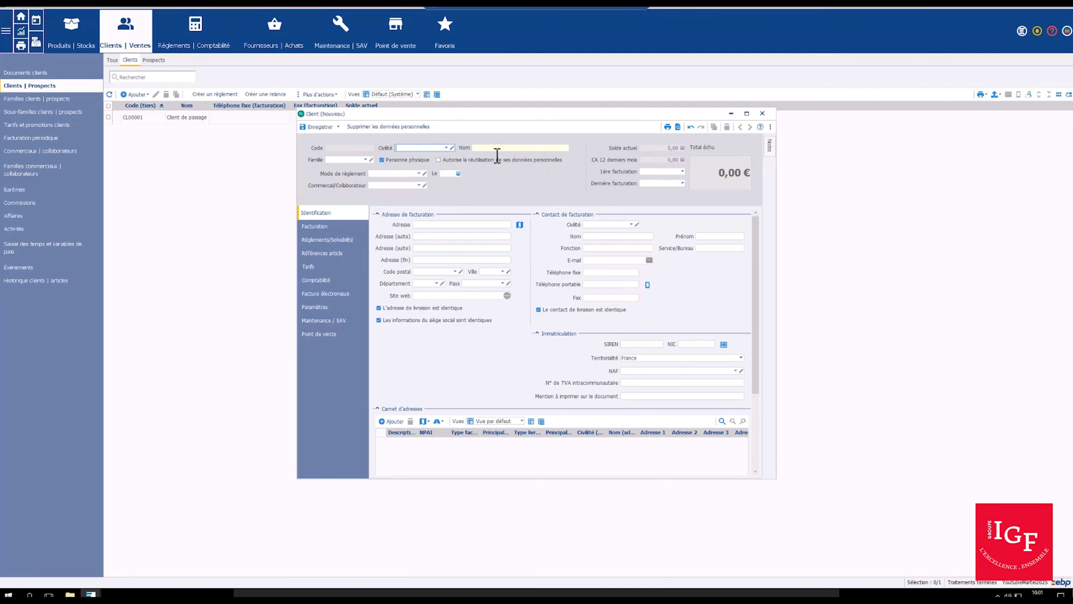
{"action": "left_click_drag", "start_coordinate": [507, 113], "coordinate": [529, 64]}
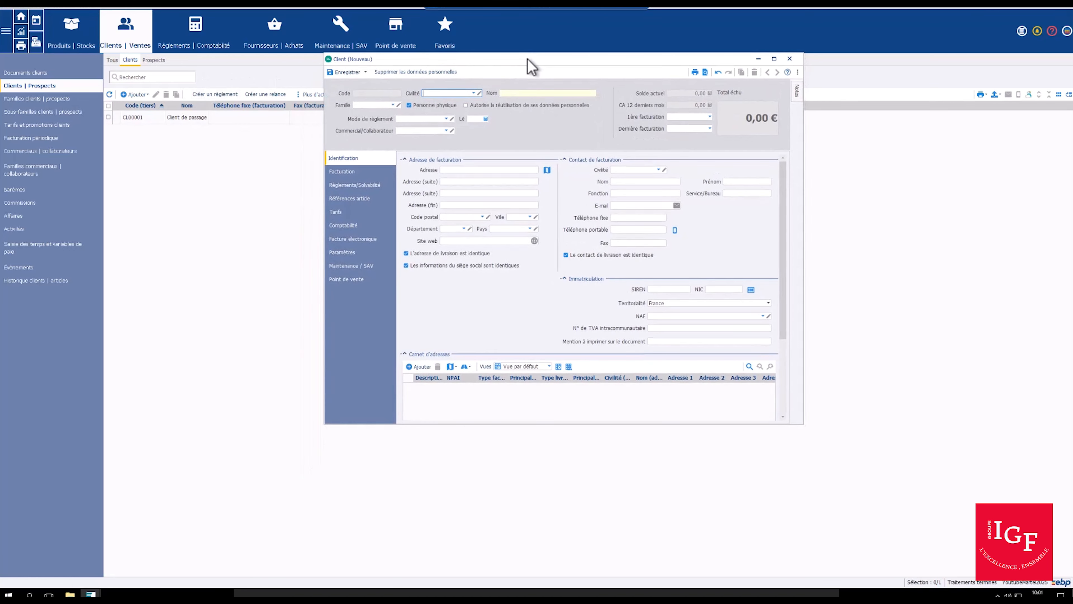
Set the new client's title to Monsieur and enter the client's last name
{"action": "left_click", "coordinate": [474, 93]}
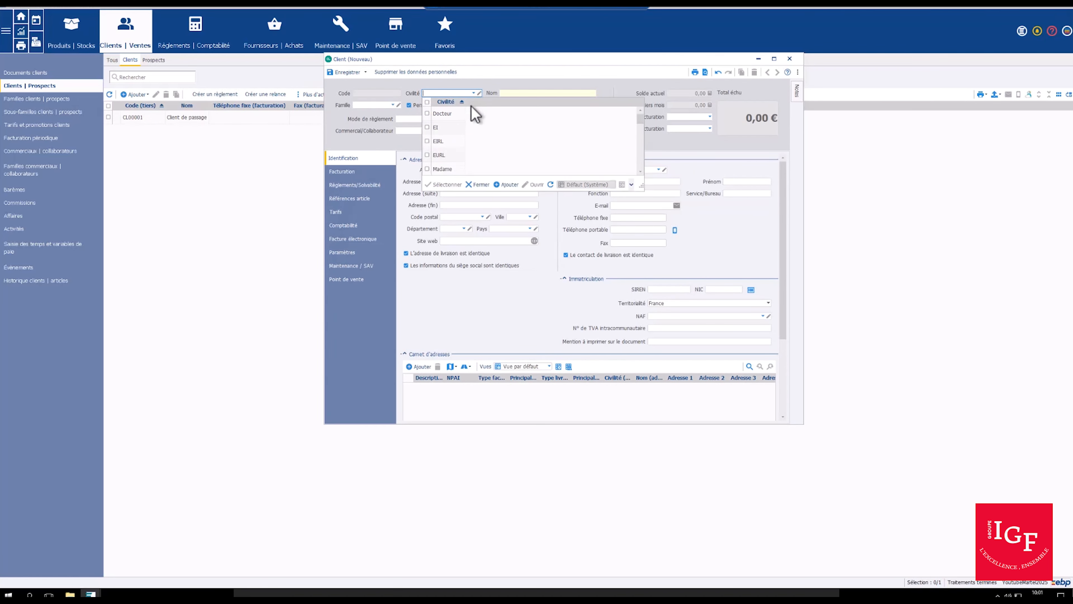
{"action": "scroll", "coordinate": [464, 156], "scroll_direction": "down", "scroll_amount": 1}
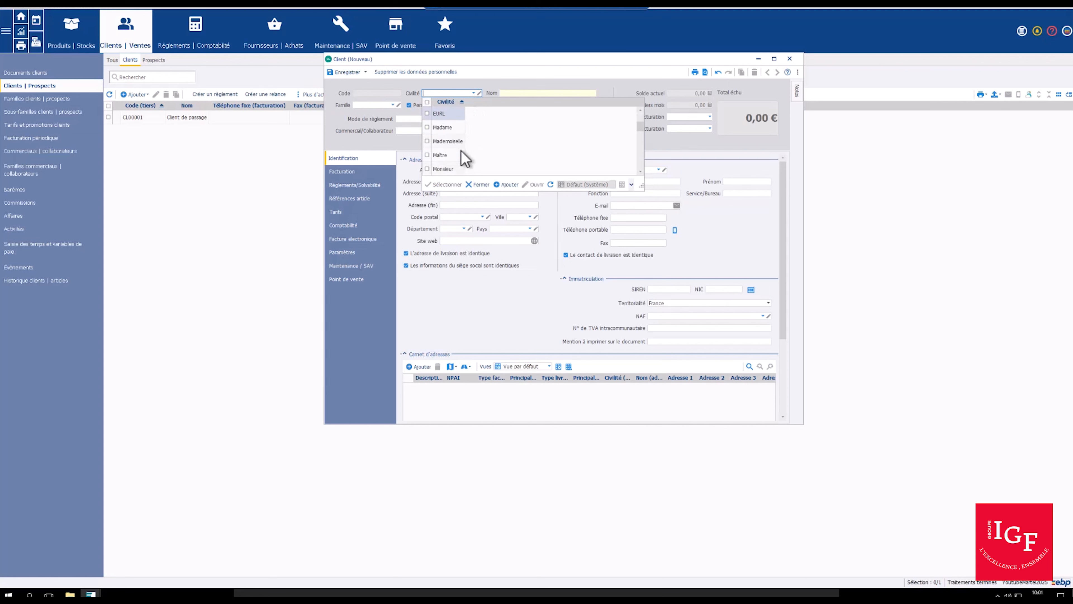
{"action": "left_click", "coordinate": [447, 169]}
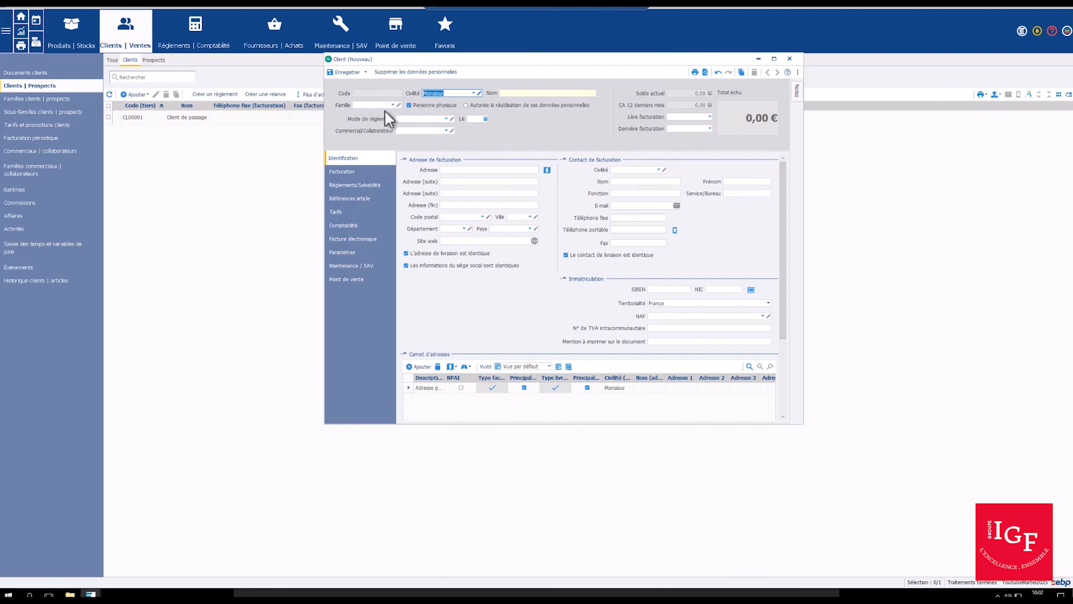
{"action": "left_click", "coordinate": [393, 105]}
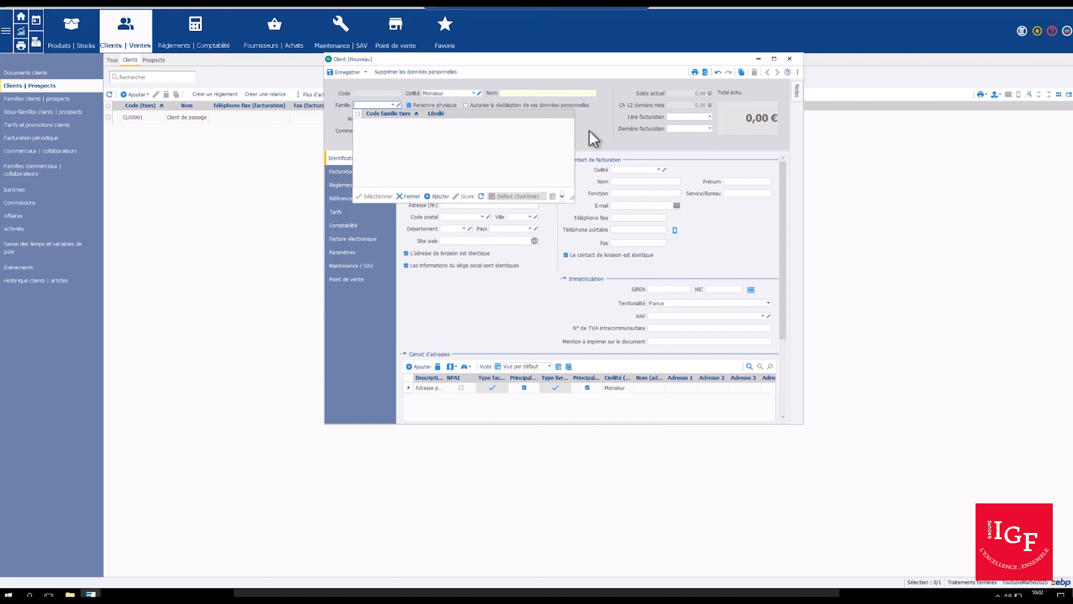
{"action": "left_click", "coordinate": [513, 95]}
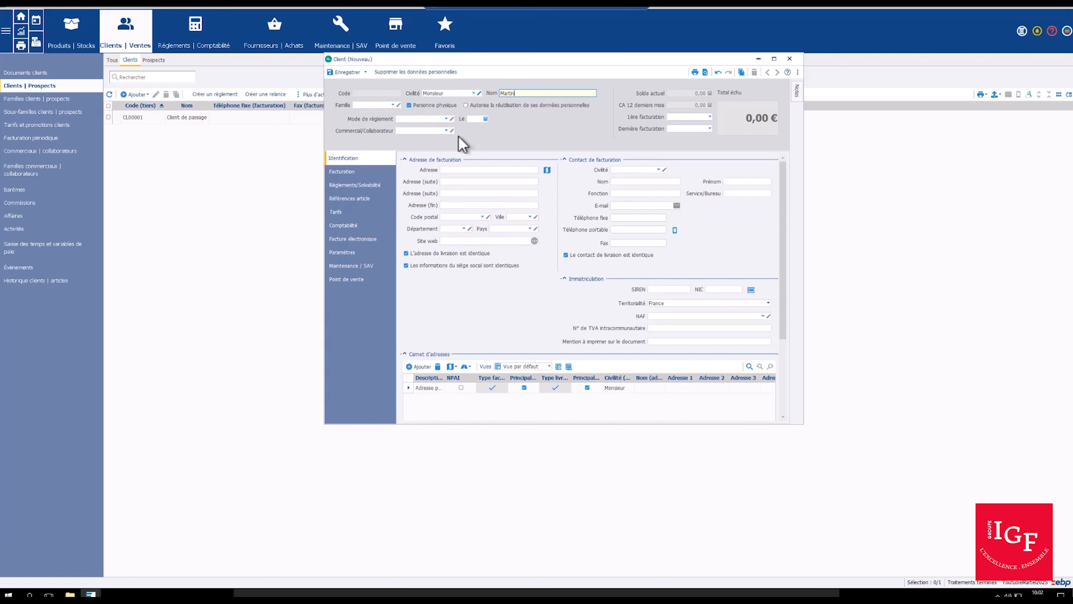
Set the client's payment method to CB au comptant
{"action": "left_click", "coordinate": [446, 119]}
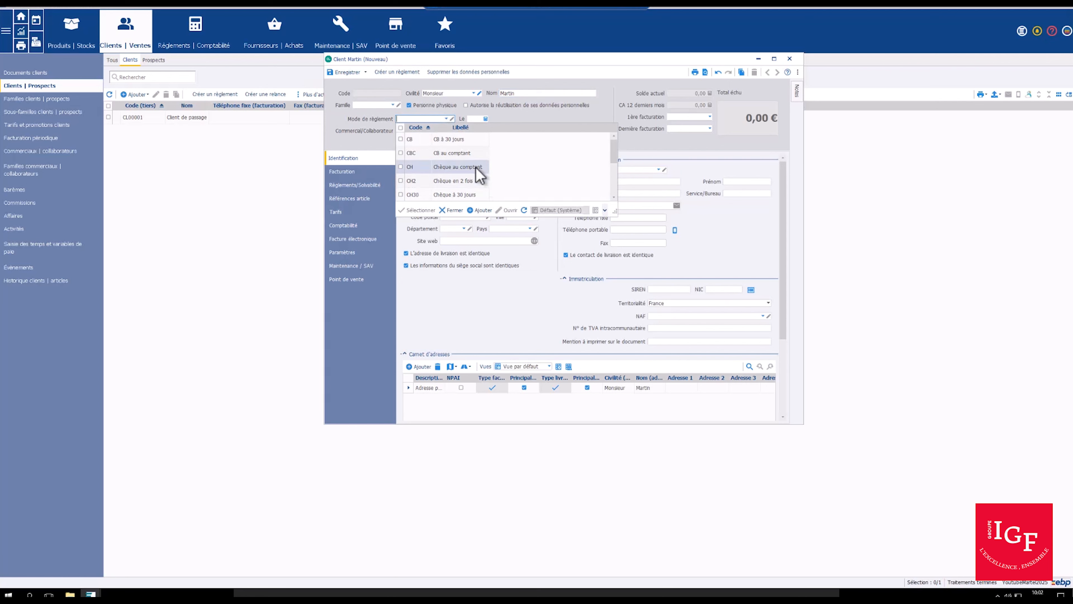
{"action": "left_click", "coordinate": [463, 155]}
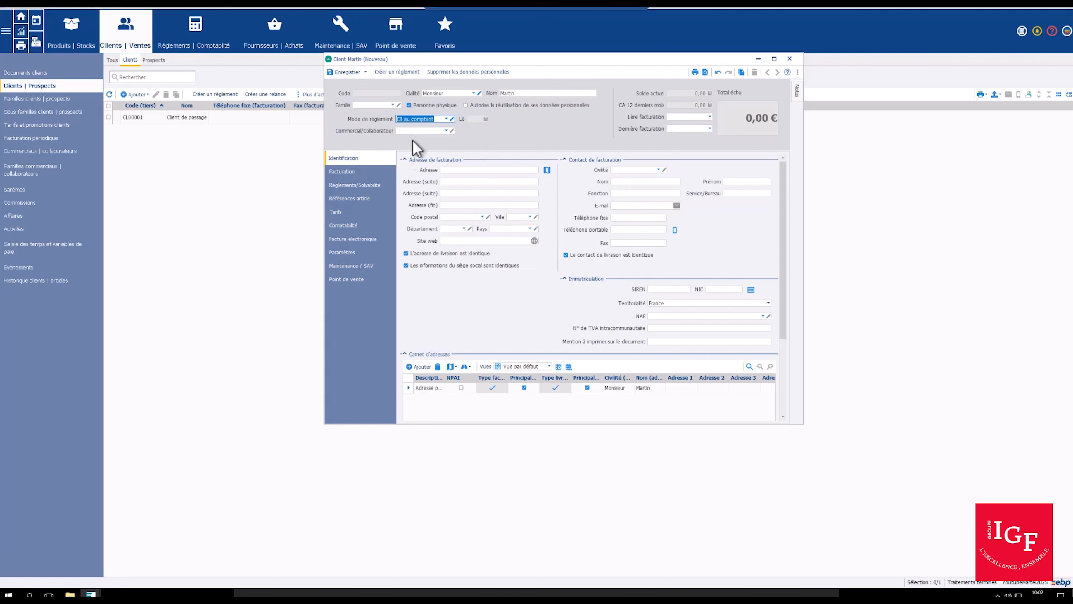
{"action": "left_click", "coordinate": [447, 131]}
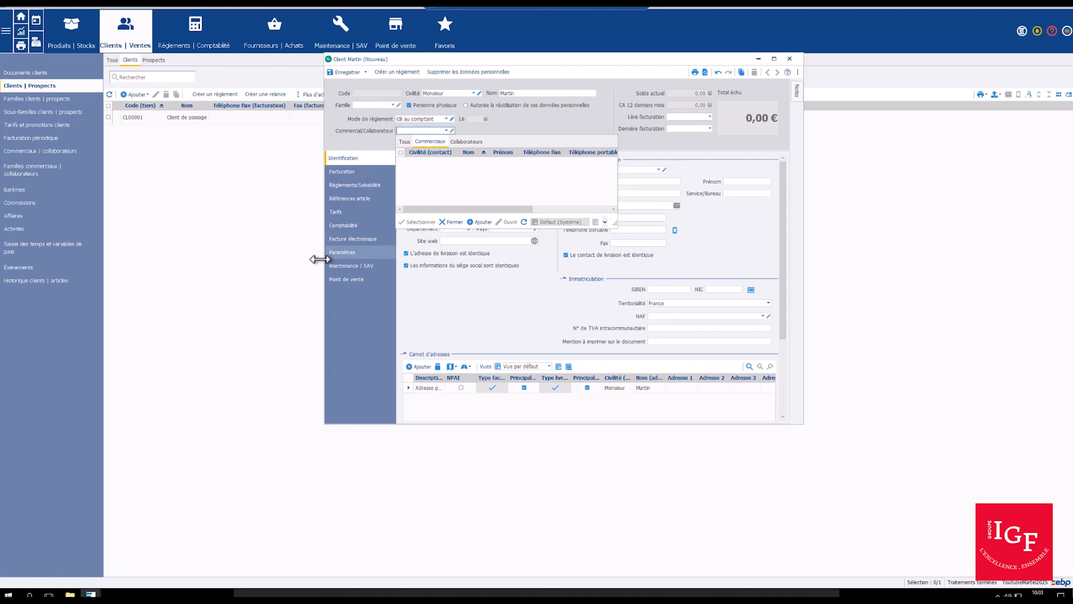
{"action": "left_click", "coordinate": [344, 158]}
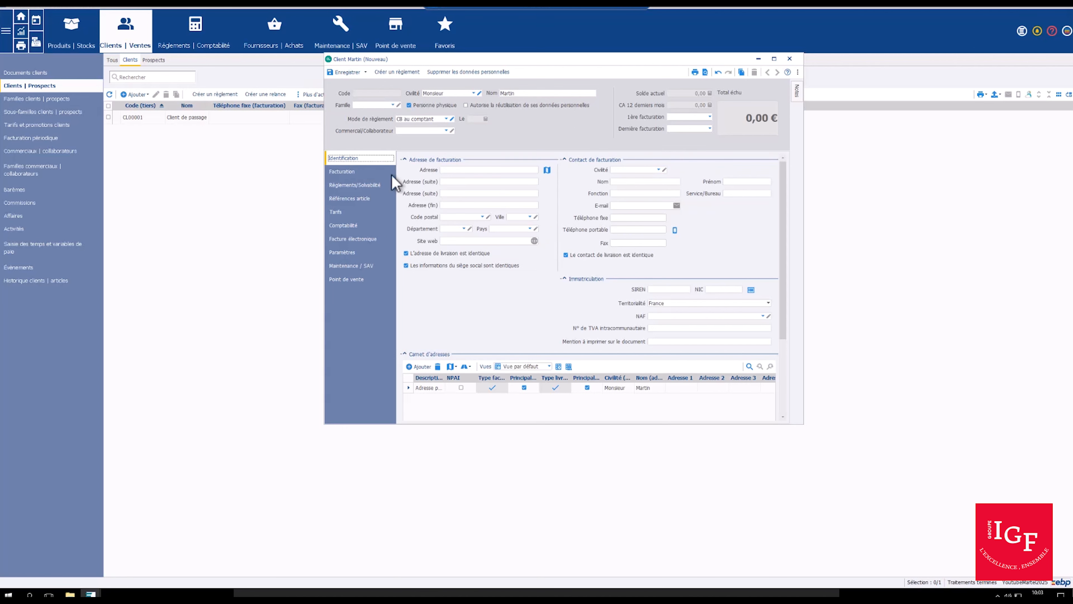
Fill in the client's billing address with the street address and postal code
{"action": "left_click", "coordinate": [498, 169]}
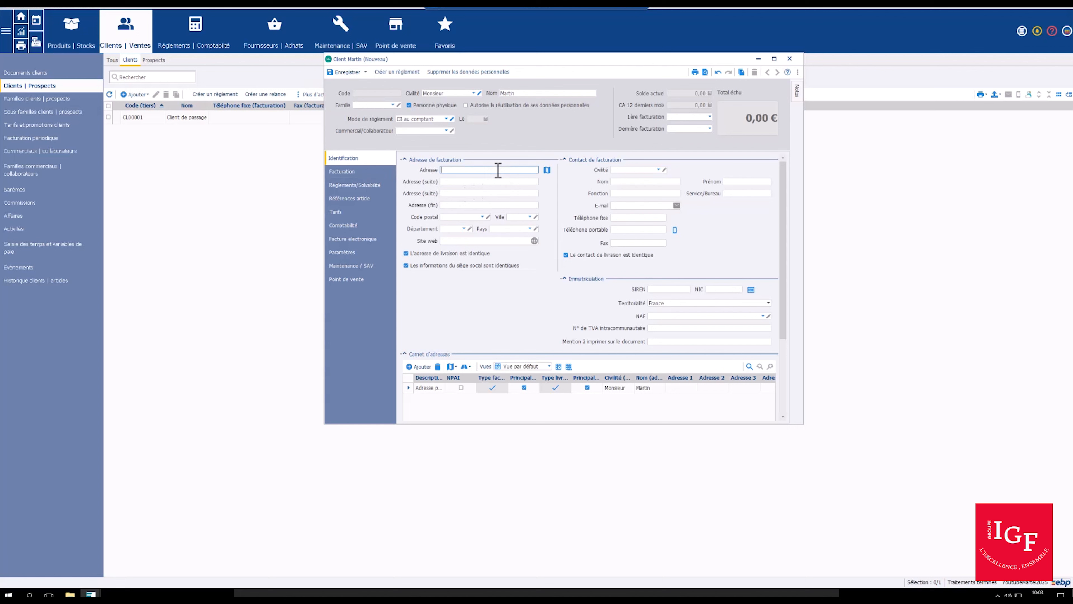
{"action": "type", "text": "121 rue des Pommes"}
{"action": "left_click", "coordinate": [467, 217]}
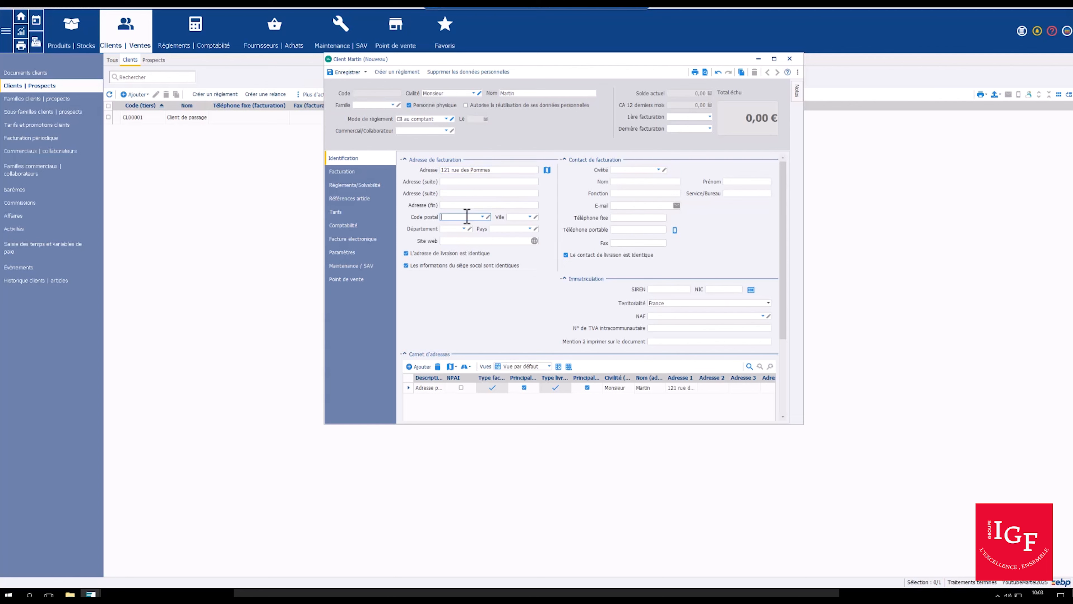
{"action": "type", "text": "75014"}
{"action": "left_click", "coordinate": [497, 239]}
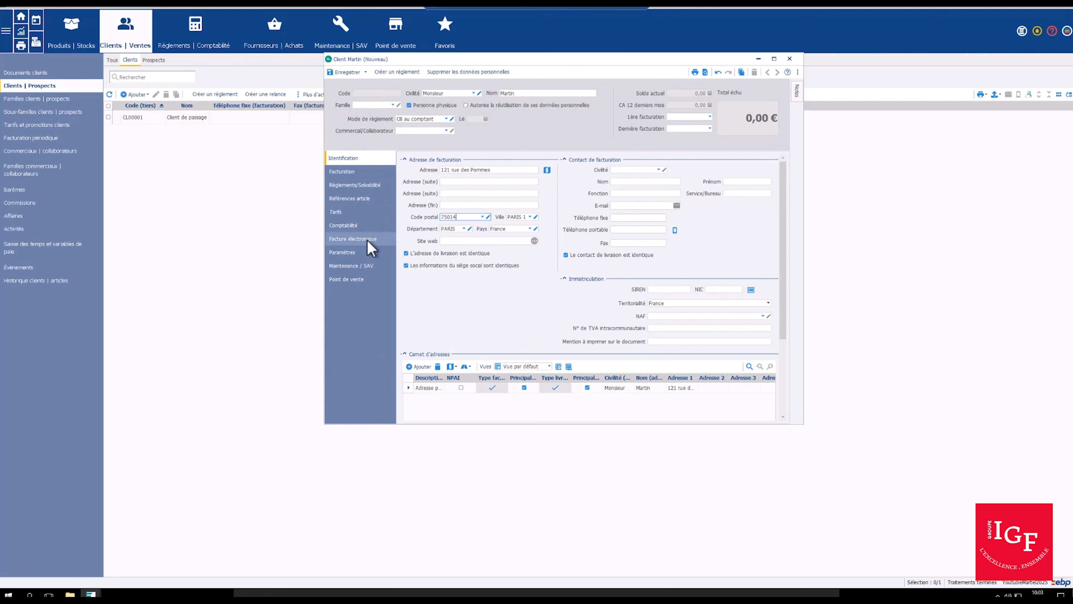
Check the client's accounting section, leaving the account blank, and save and close the client record
{"action": "left_click", "coordinate": [365, 228]}
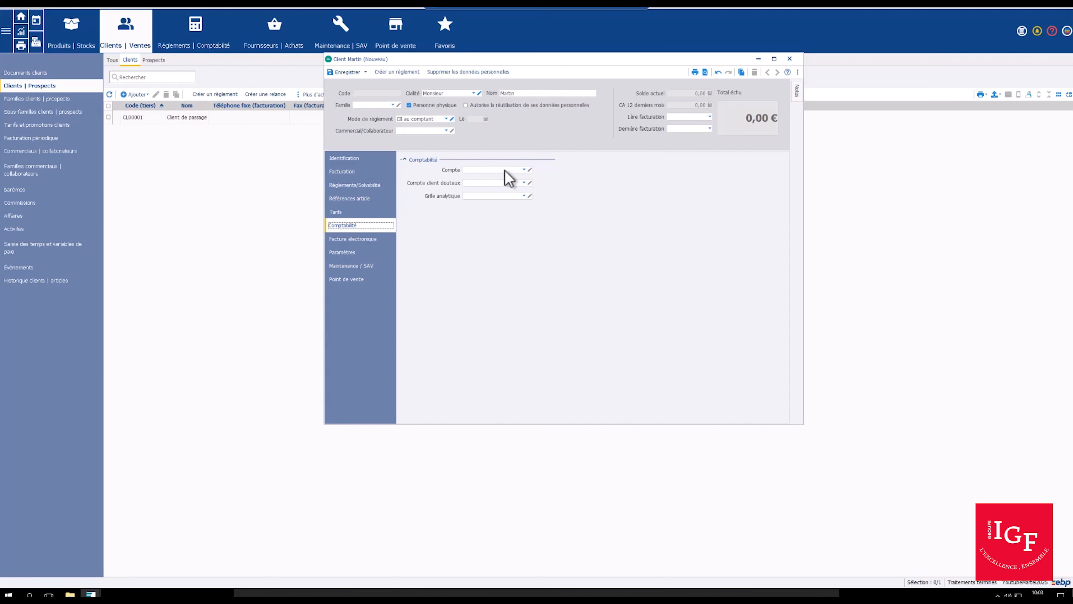
{"action": "left_click", "coordinate": [526, 170]}
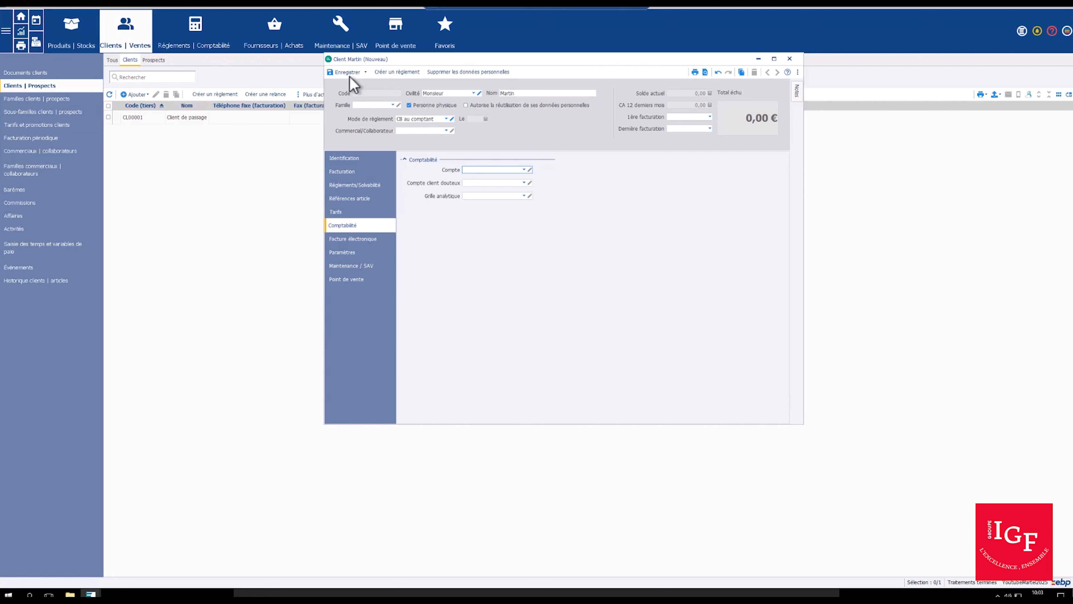
{"action": "left_click", "coordinate": [349, 74]}
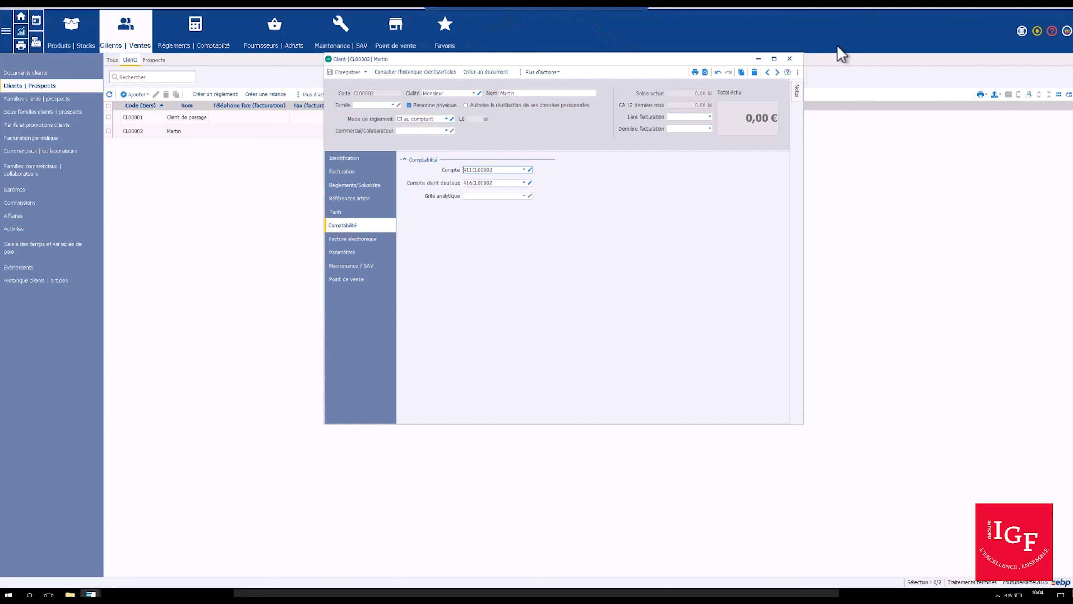
{"action": "left_click", "coordinate": [789, 59]}
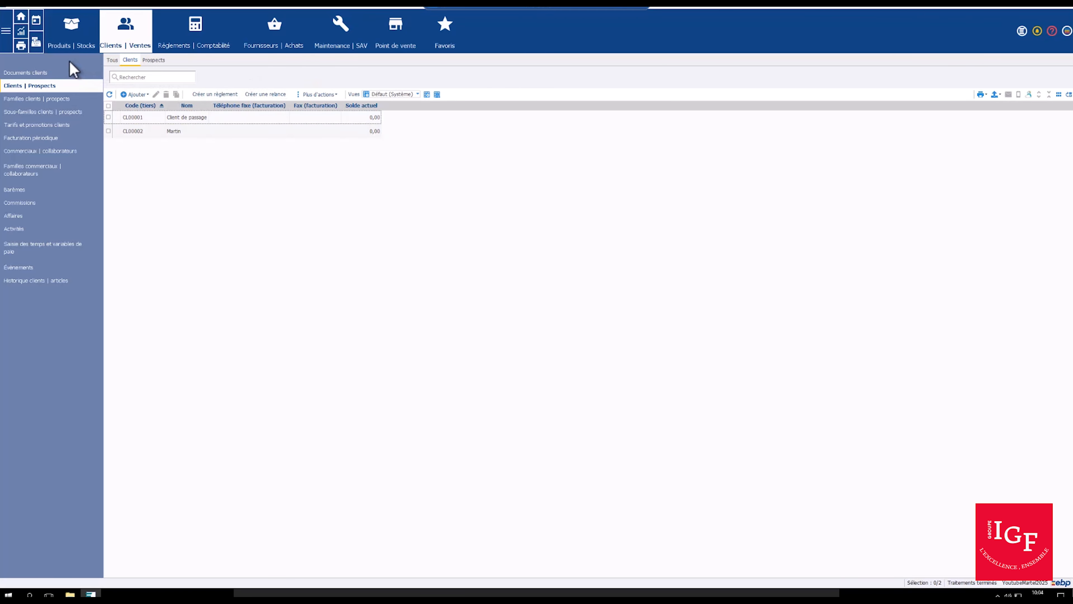
Create a new customer order (Commande) and assign it to the newly added client
{"action": "left_click", "coordinate": [32, 74]}
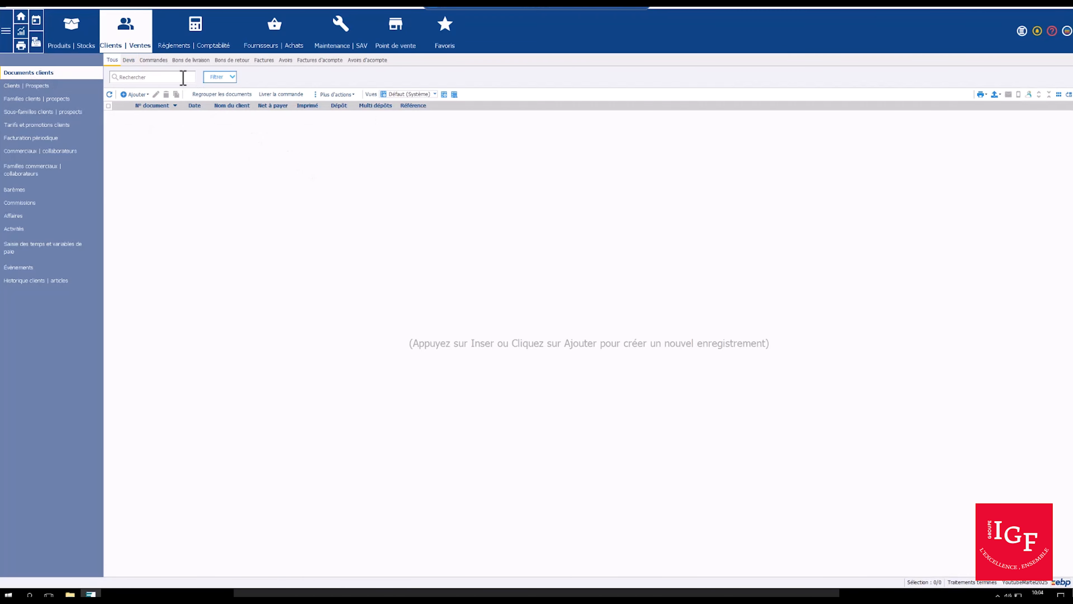
{"action": "left_click", "coordinate": [155, 60]}
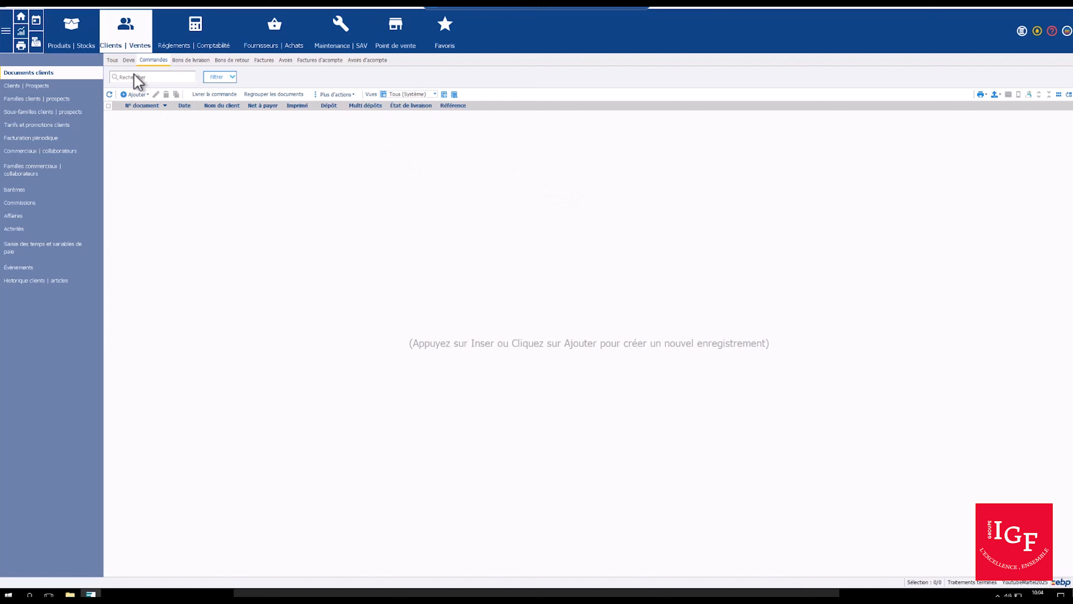
{"action": "left_click", "coordinate": [147, 94]}
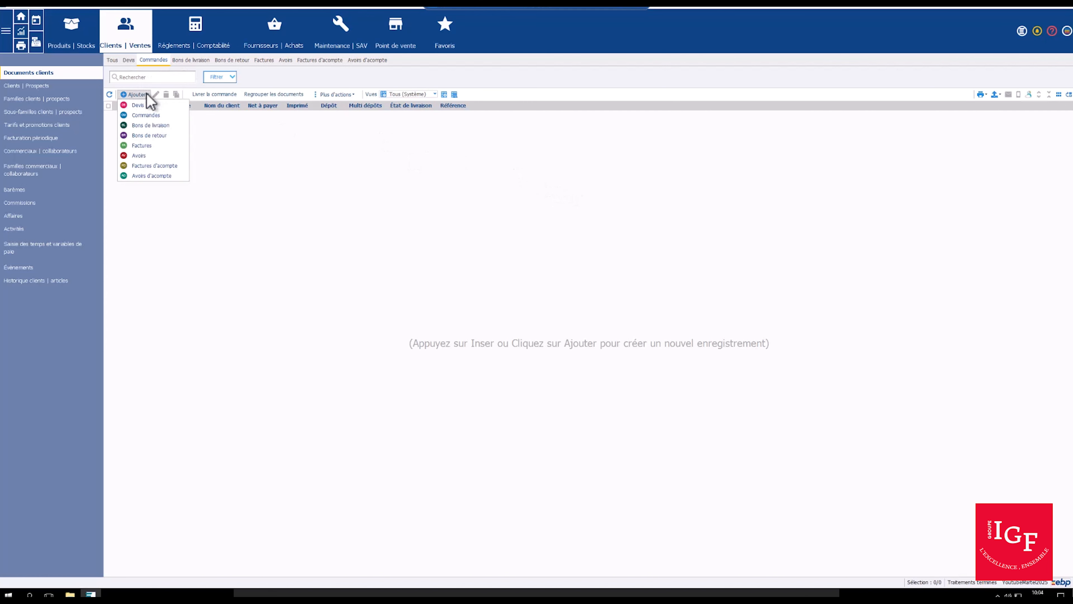
{"action": "left_click", "coordinate": [160, 117]}
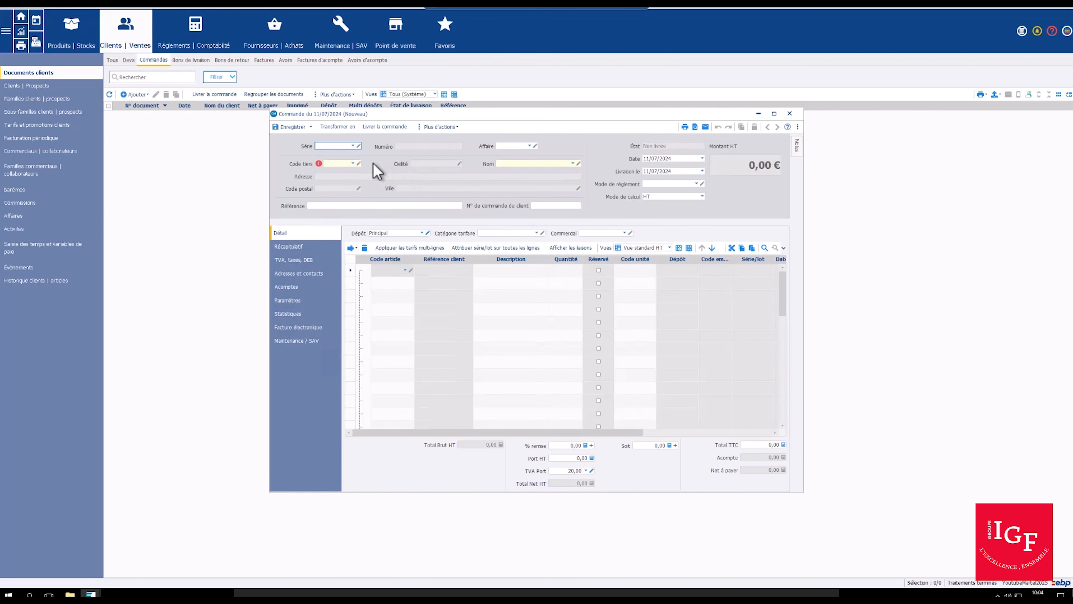
{"action": "left_click", "coordinate": [354, 164]}
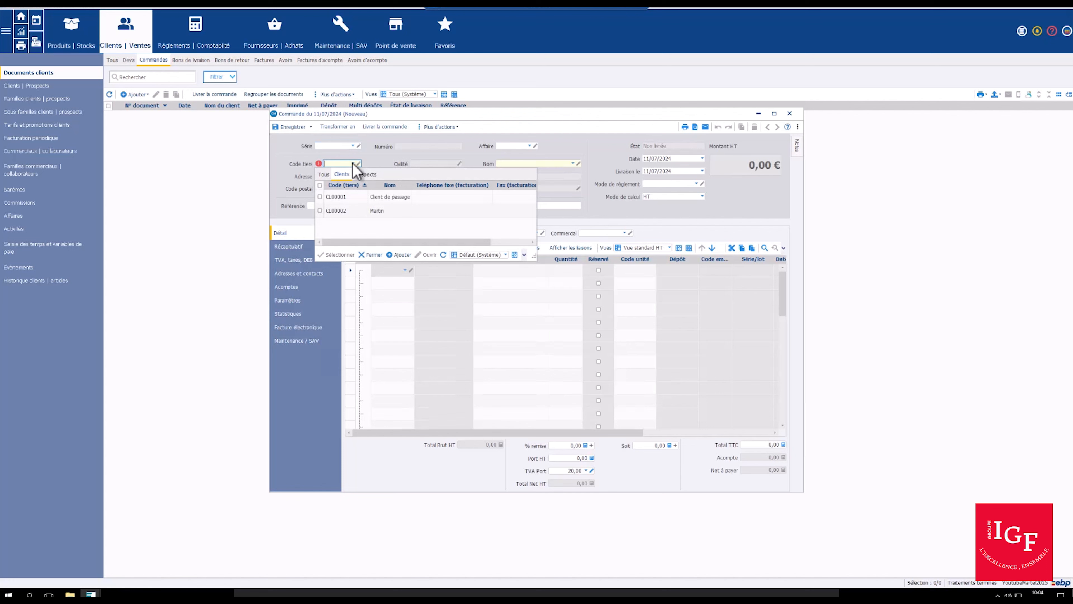
{"action": "left_click", "coordinate": [385, 212]}
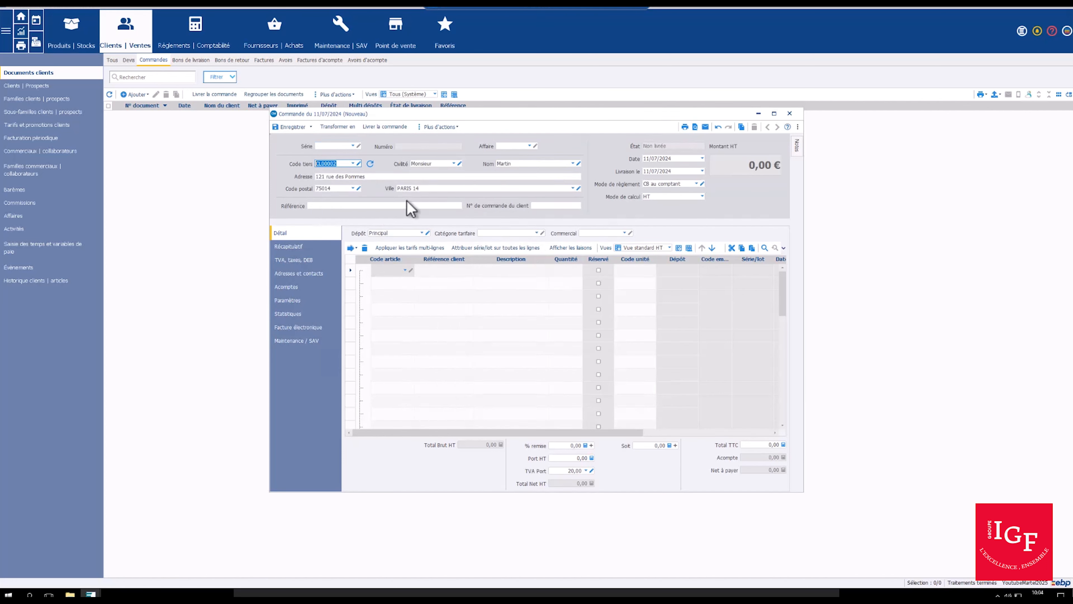
Add article AR00003, Gibson Folk, to the first line of the order
{"action": "left_click", "coordinate": [405, 270]}
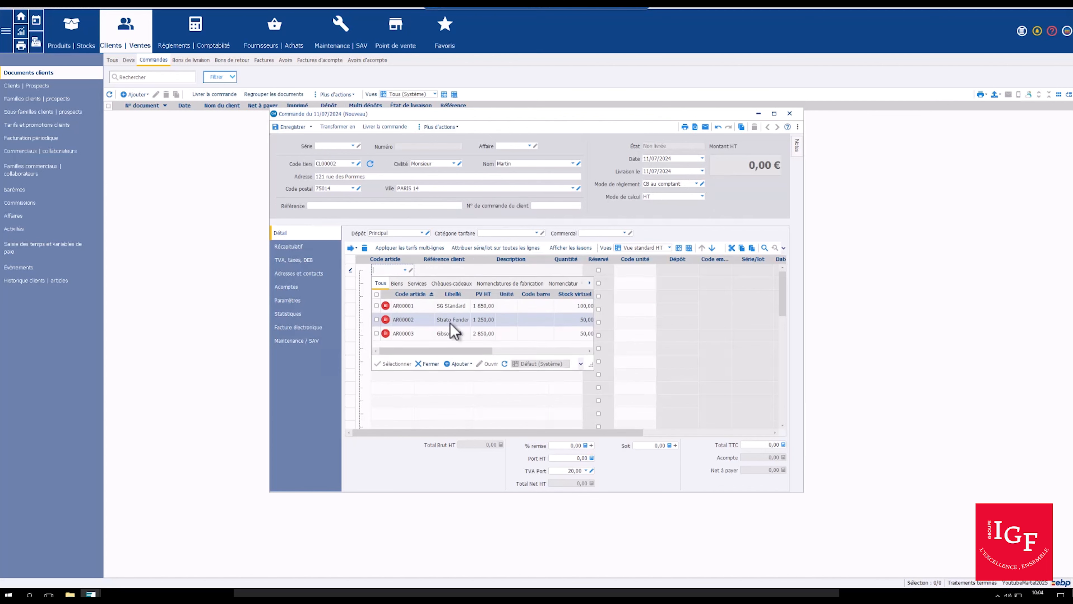
{"action": "double_click", "coordinate": [455, 336]}
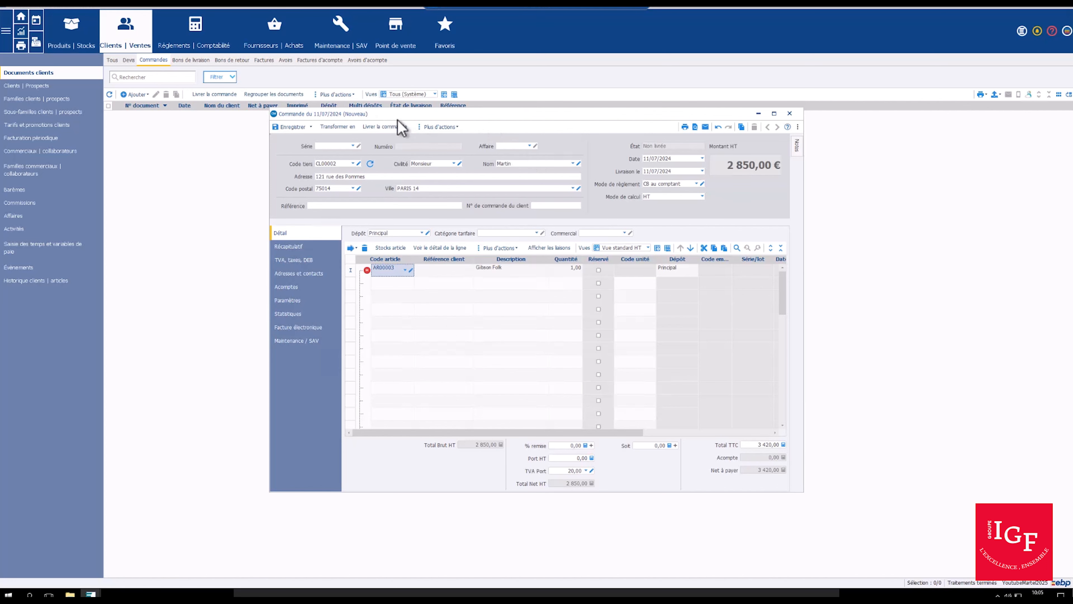
{"action": "left_click_drag", "start_coordinate": [407, 113], "coordinate": [427, 44]}
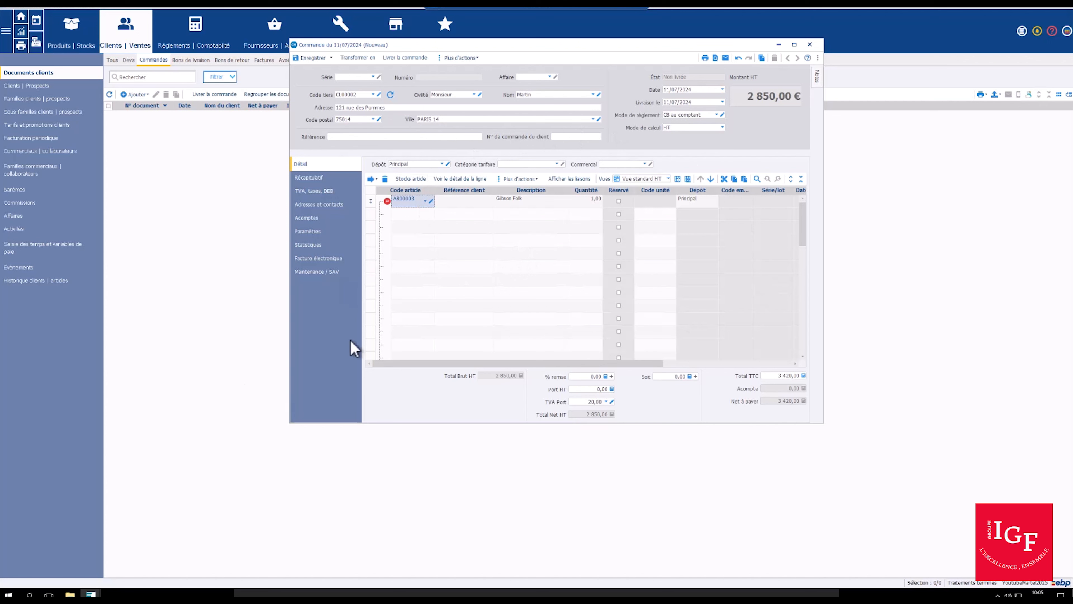
Apply a 15% discount to the whole order, and save and close it
{"action": "left_click", "coordinate": [594, 376]}
{"action": "key", "text": "Tab"}
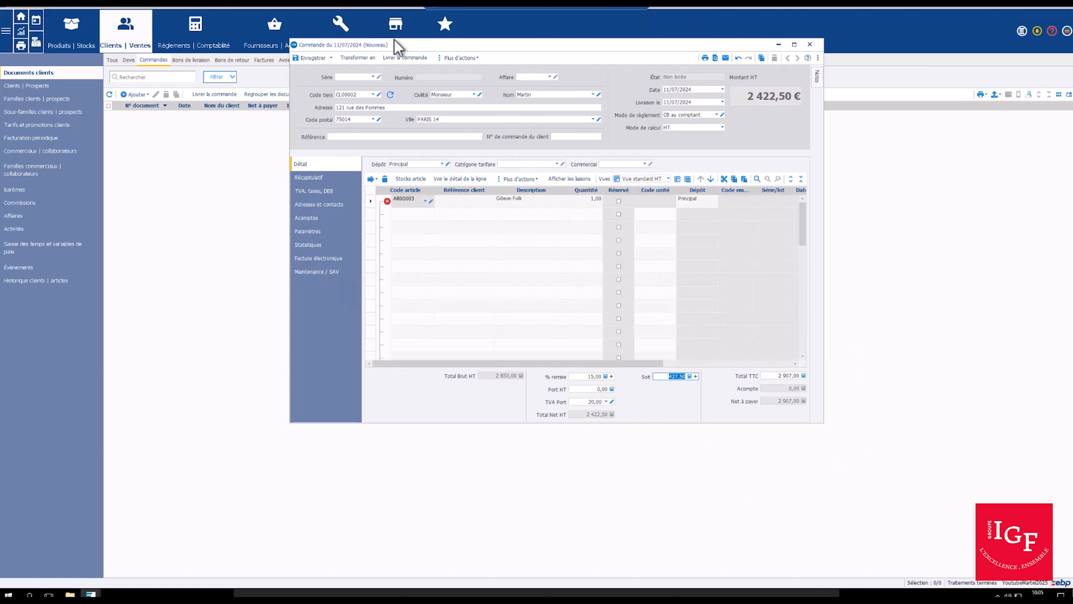
{"action": "left_click", "coordinate": [309, 58]}
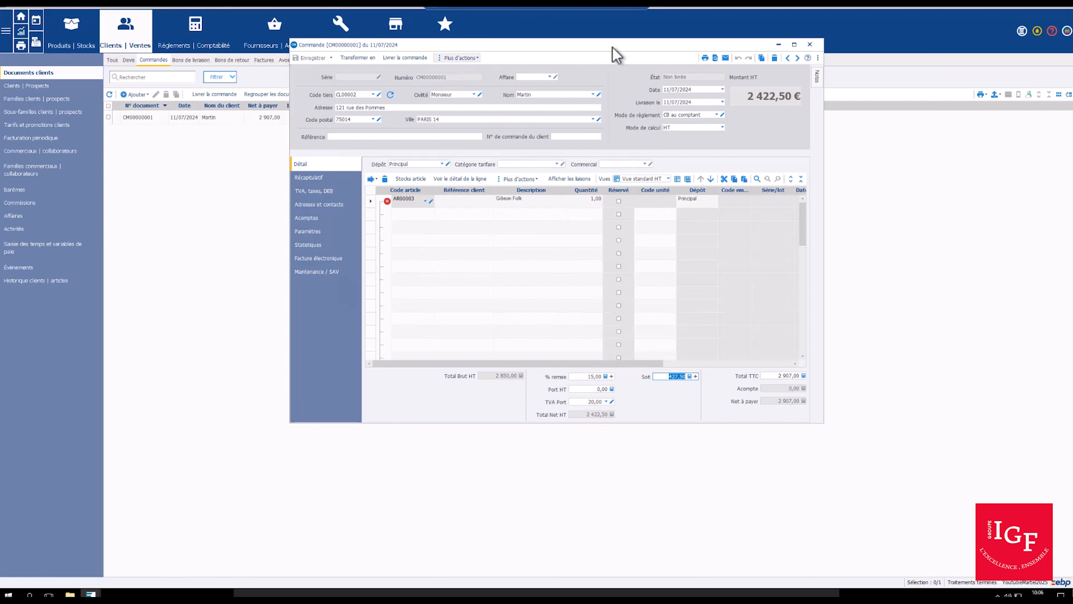
{"action": "left_click", "coordinate": [810, 45]}
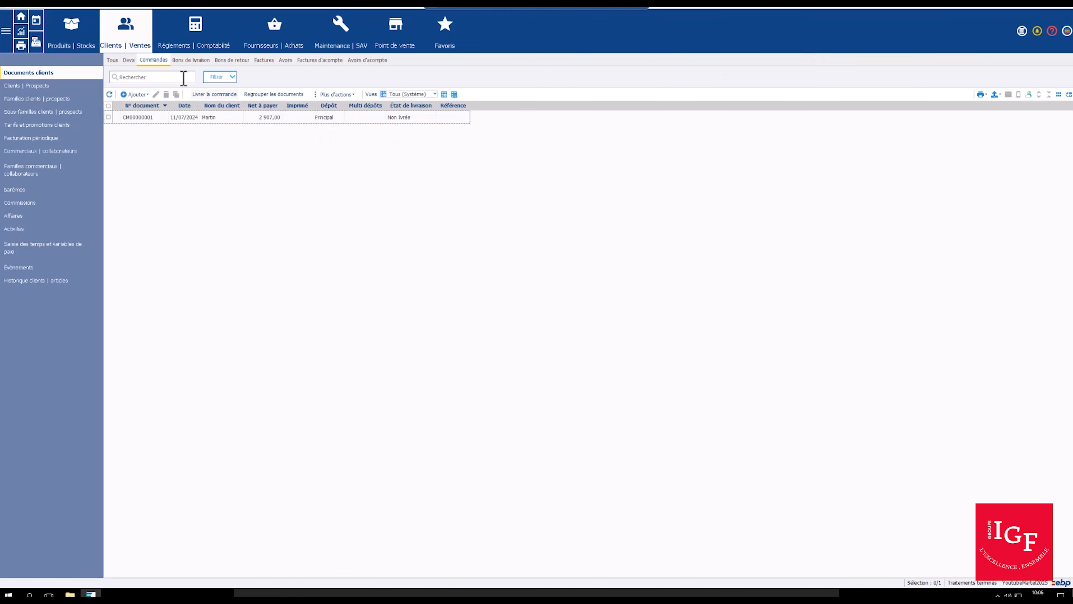
Transform the customer order into a delivery note (Bon de livraison) dated 11/07/2024, and close the transformation dialog
{"action": "right_click", "coordinate": [220, 118]}
{"action": "left_click", "coordinate": [220, 118]}
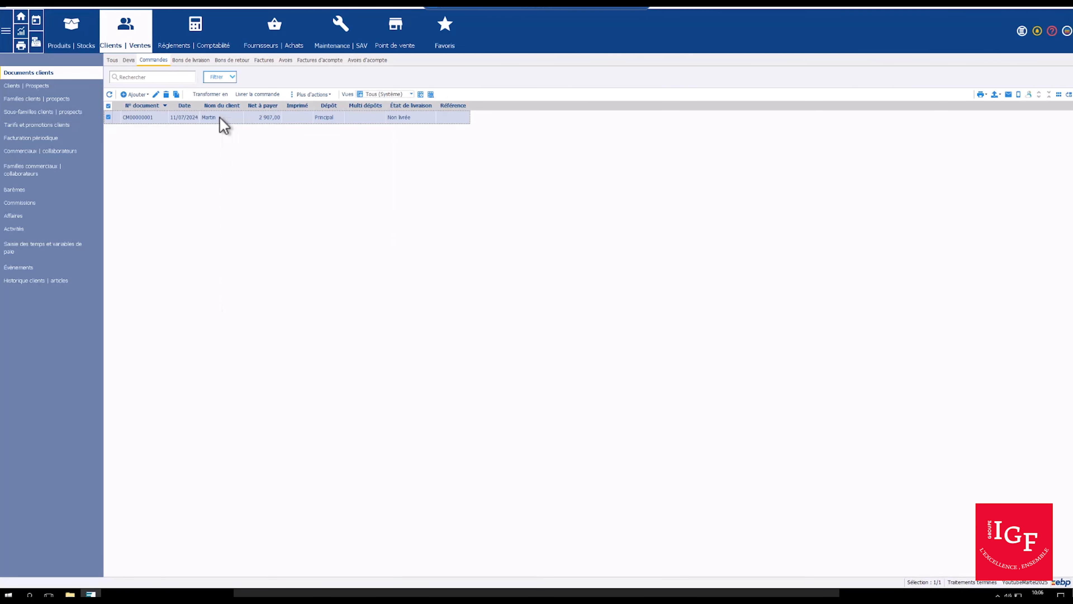
{"action": "right_click", "coordinate": [220, 118]}
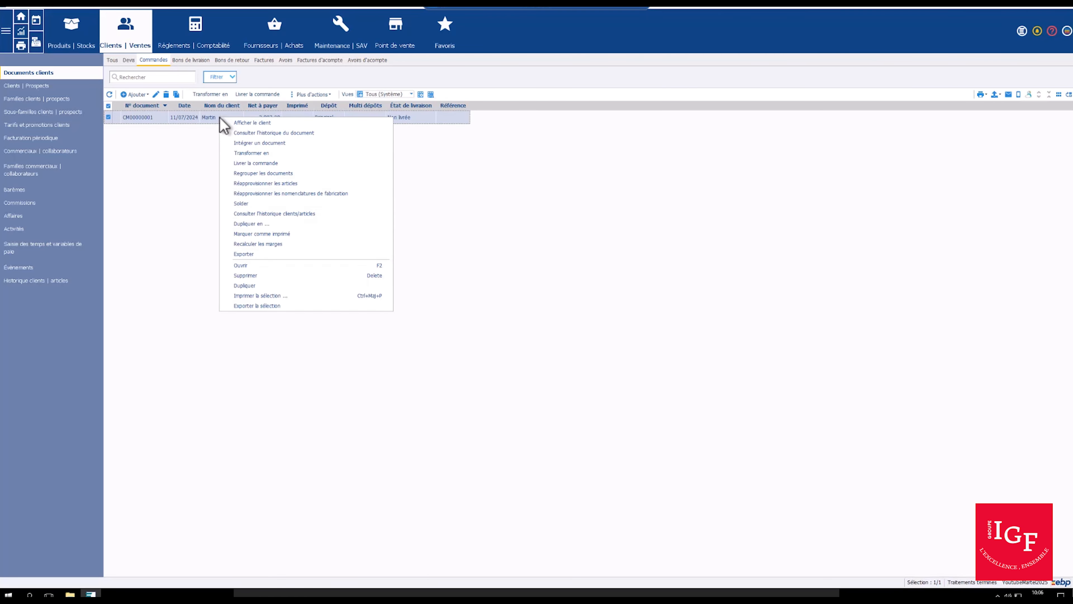
{"action": "left_click", "coordinate": [273, 154]}
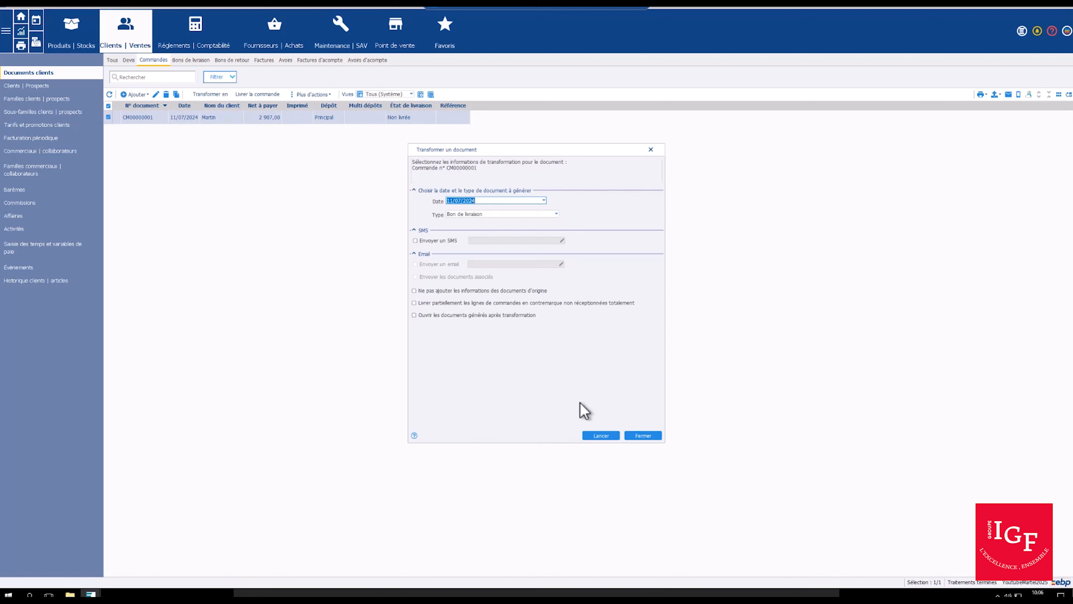
{"action": "left_click", "coordinate": [604, 436]}
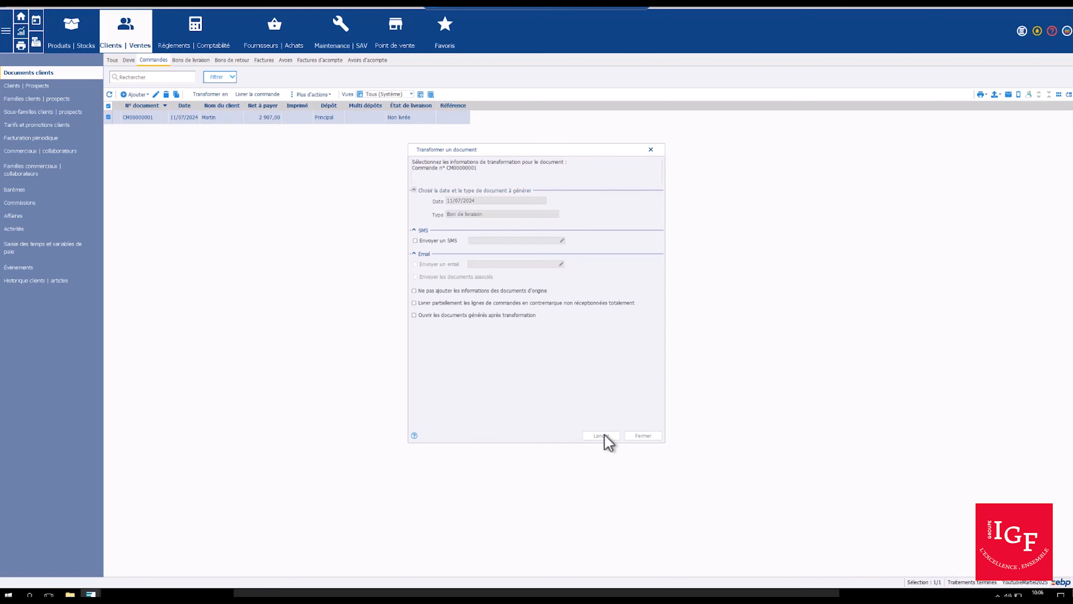
{"action": "left_click", "coordinate": [636, 438]}
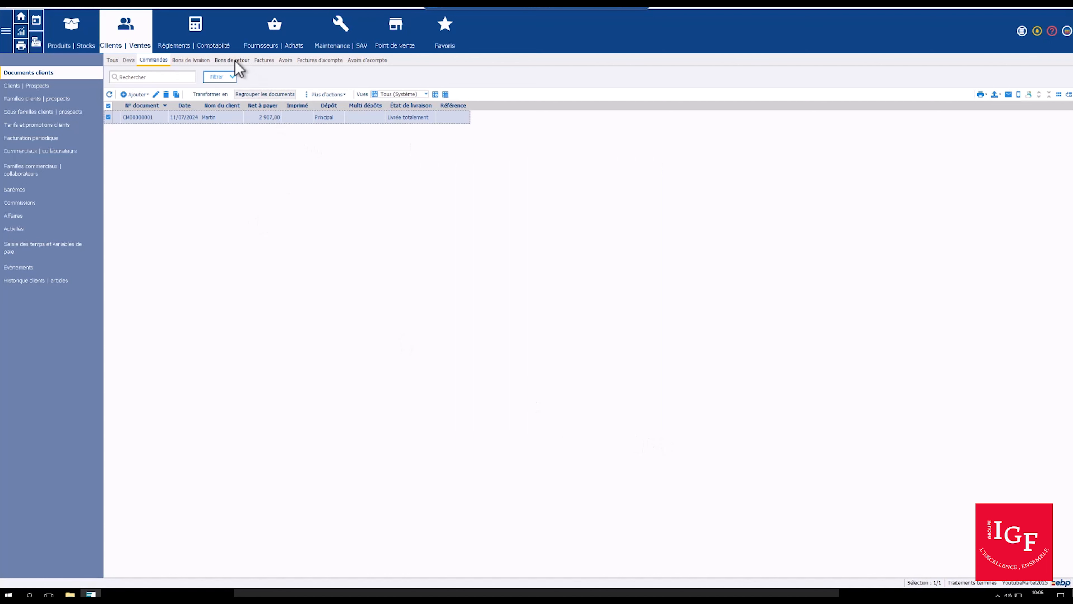
Transform the client's delivery note into an invoice (Facture) dated 11/07/2024, and close the transformation dialog
{"action": "left_click", "coordinate": [200, 62]}
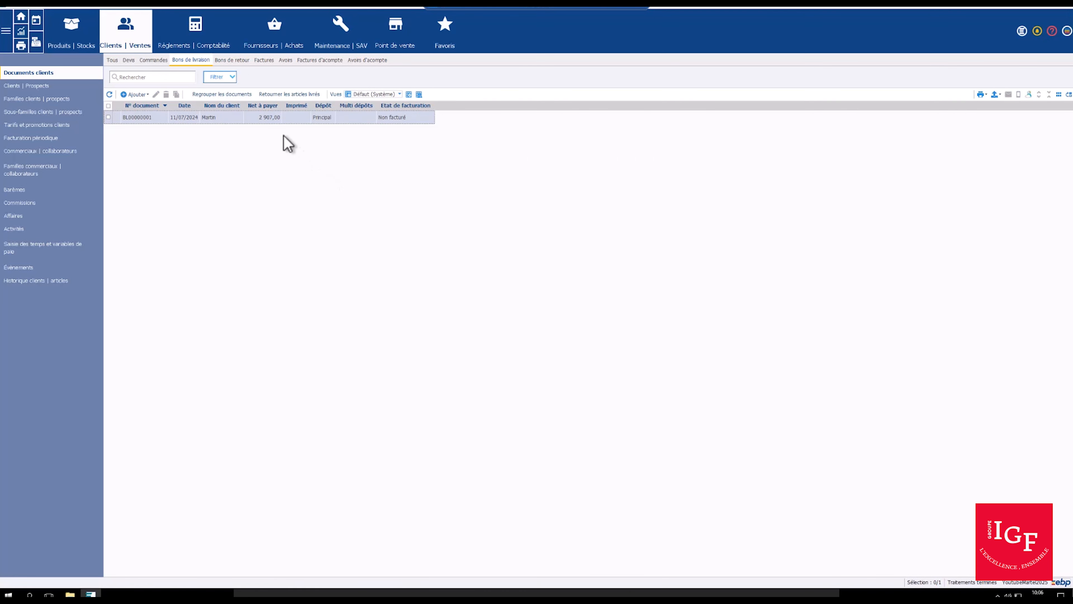
{"action": "right_click", "coordinate": [269, 119]}
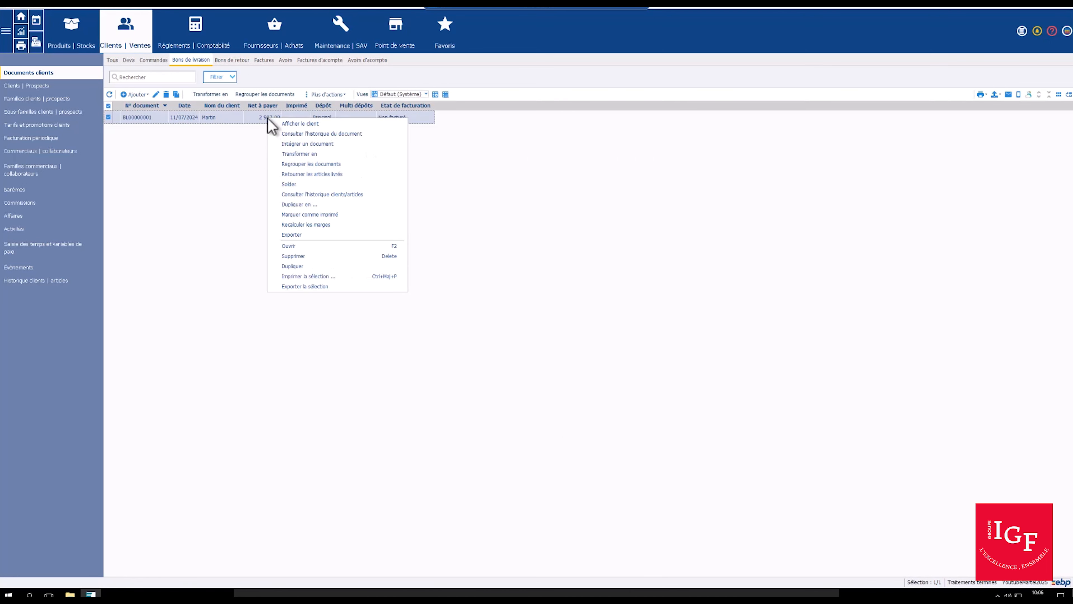
{"action": "left_click", "coordinate": [337, 155]}
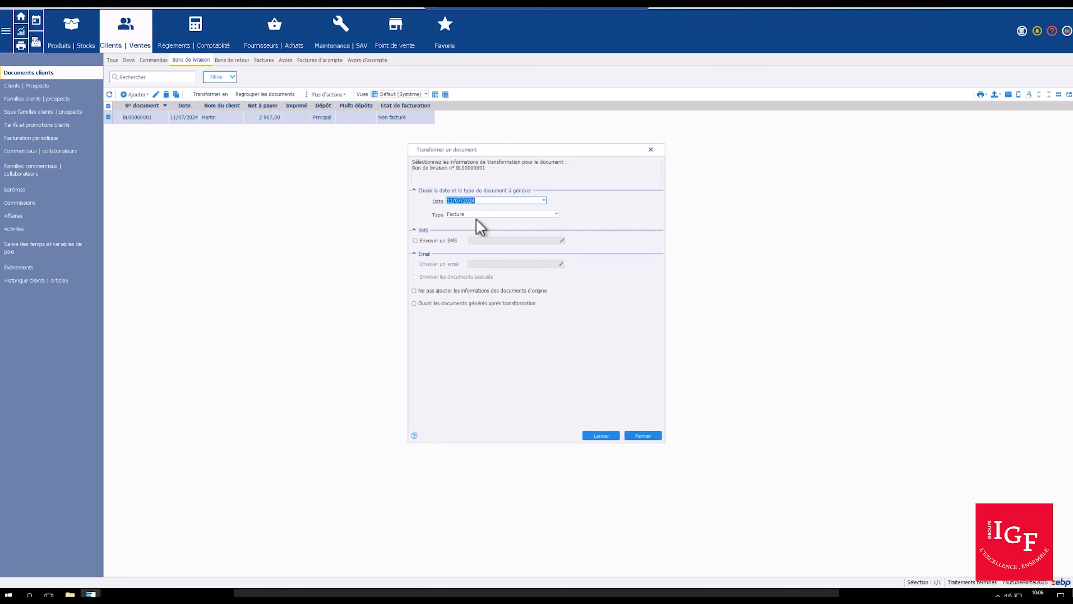
{"action": "left_click", "coordinate": [595, 435]}
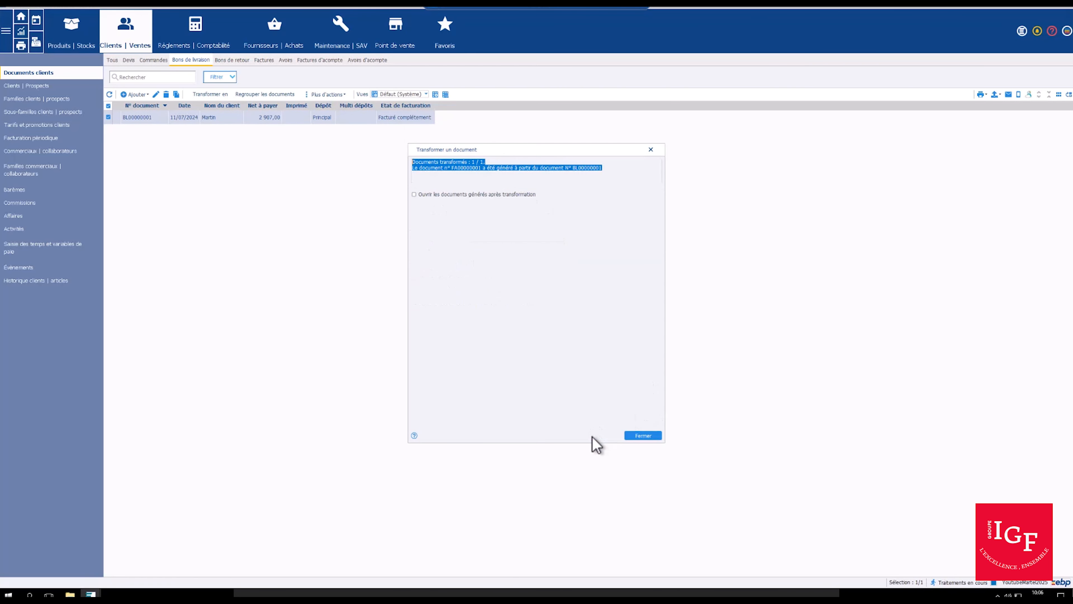
{"action": "left_click", "coordinate": [636, 436]}
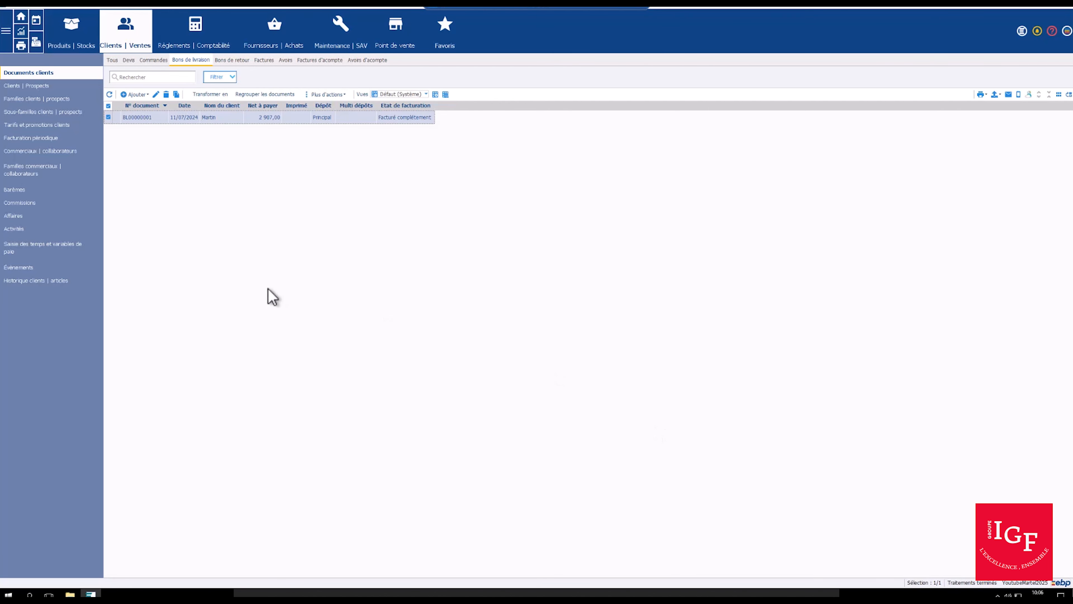
Create a payment for the client's unpaid invoice, set its accounting mode (Comptabilisation) to "En tant que règlement", and save and close it
{"action": "left_click", "coordinate": [189, 44]}
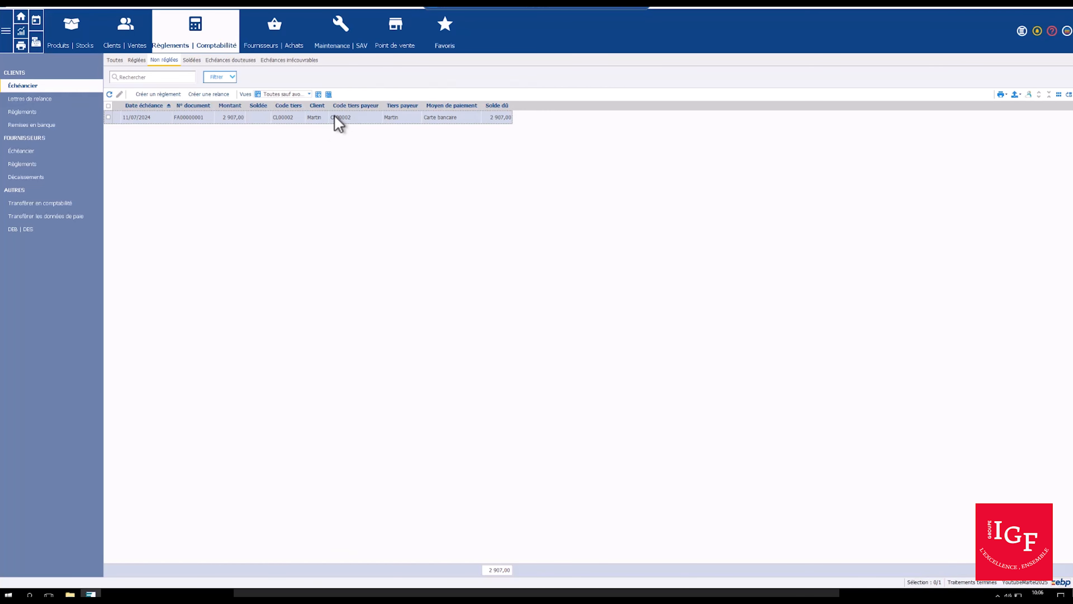
{"action": "left_click", "coordinate": [109, 118]}
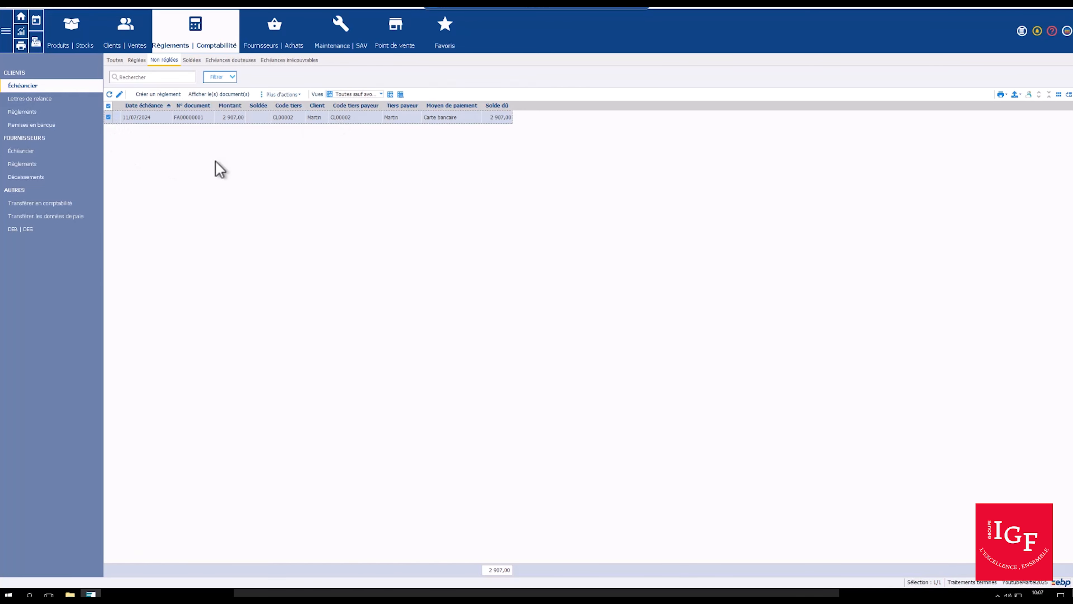
{"action": "left_click", "coordinate": [156, 94]}
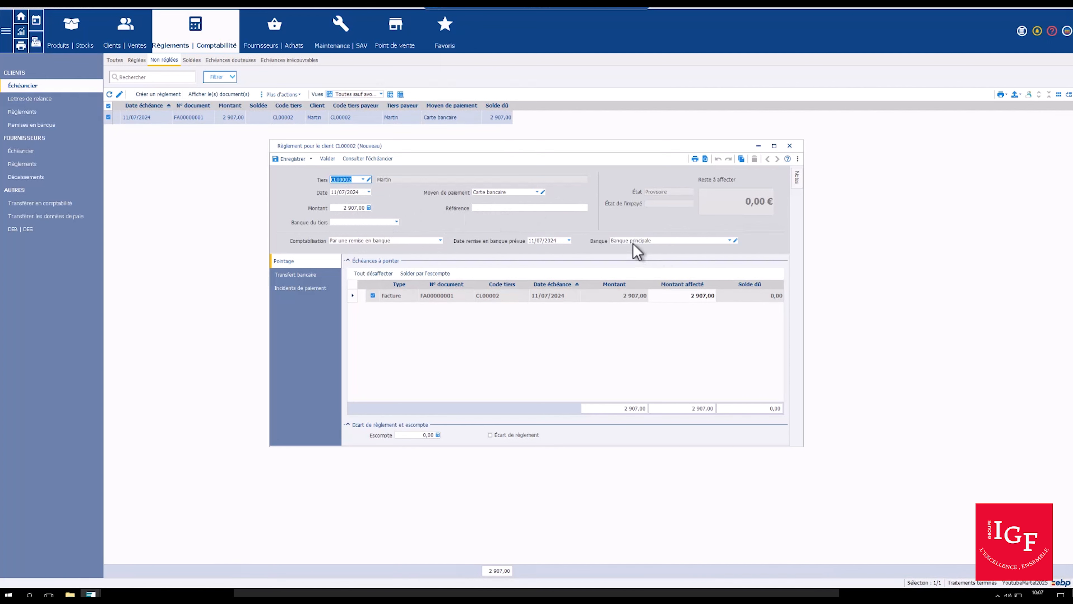
{"action": "left_click", "coordinate": [440, 241]}
{"action": "left_click", "coordinate": [409, 248]}
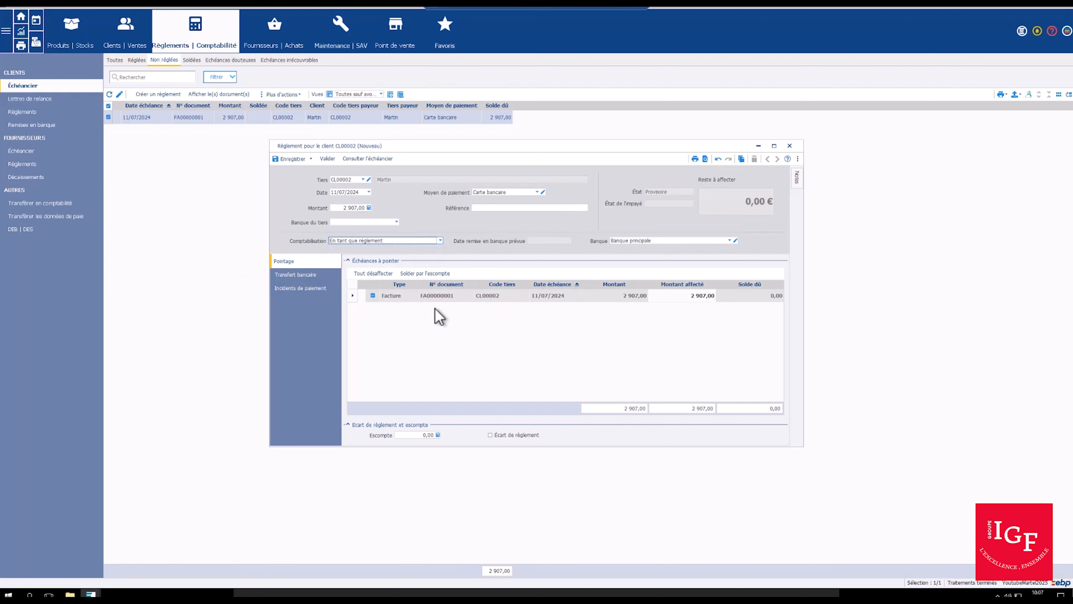
{"action": "left_click", "coordinate": [292, 159]}
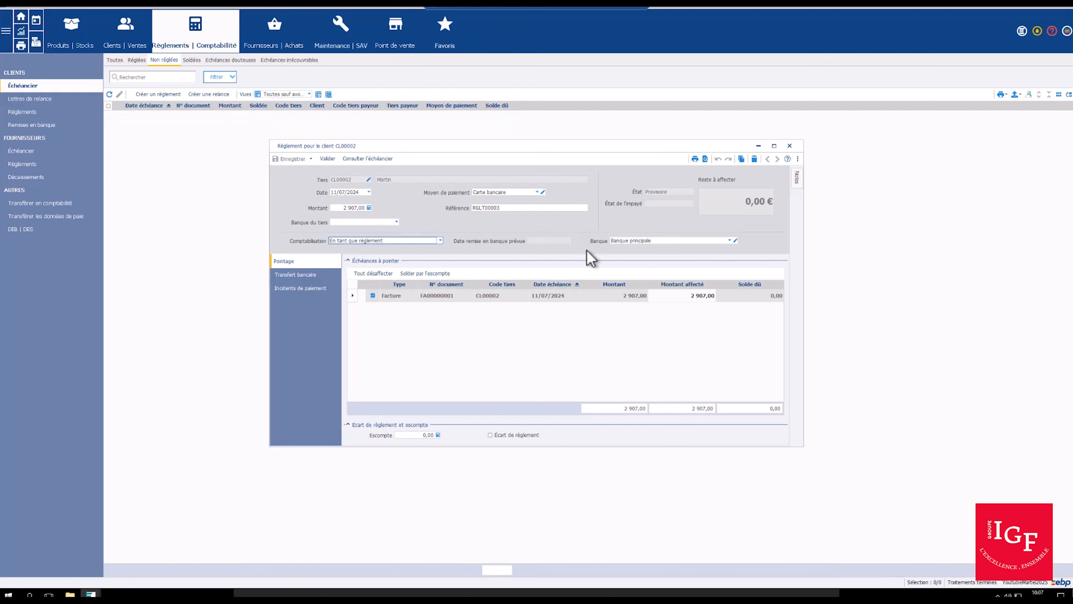
{"action": "left_click", "coordinate": [789, 146]}
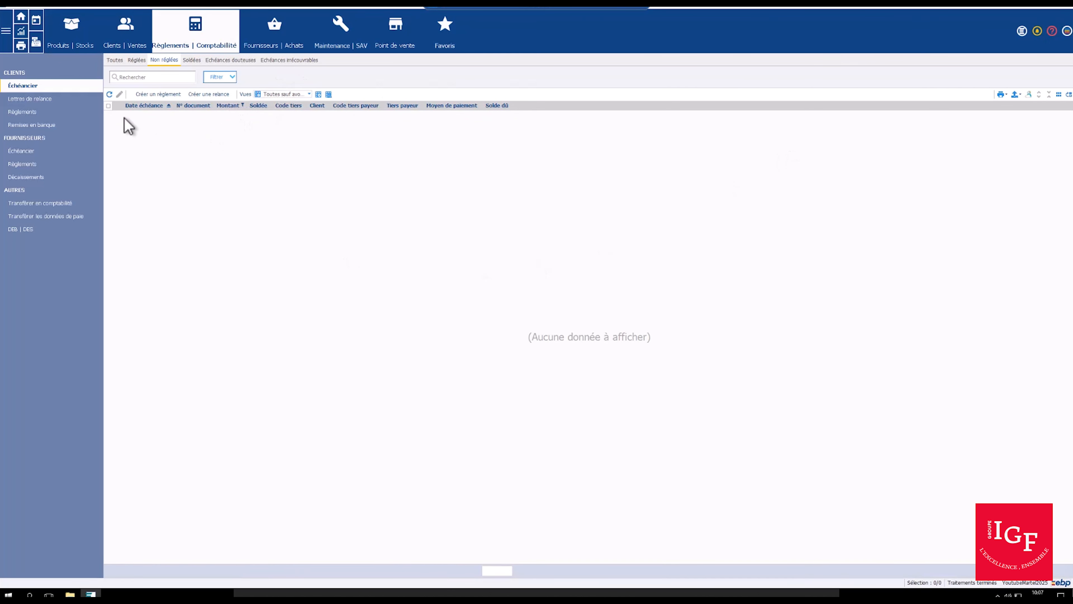
Review the client's recorded payment in the customer payments list (Règlements), and close its record
{"action": "left_click", "coordinate": [25, 112]}
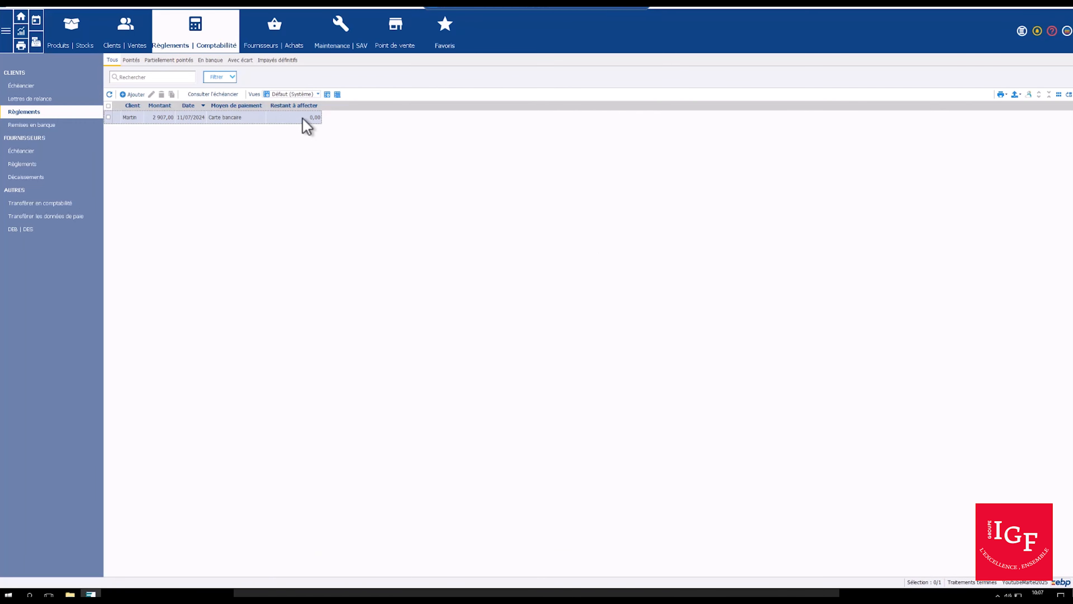
{"action": "double_click", "coordinate": [298, 120]}
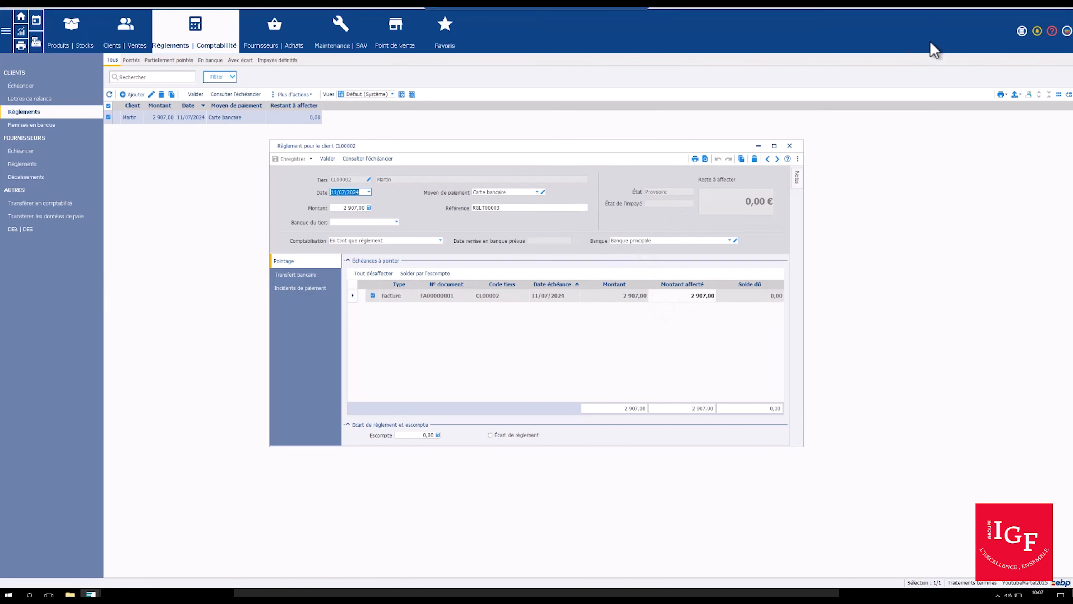
{"action": "left_click", "coordinate": [790, 146]}
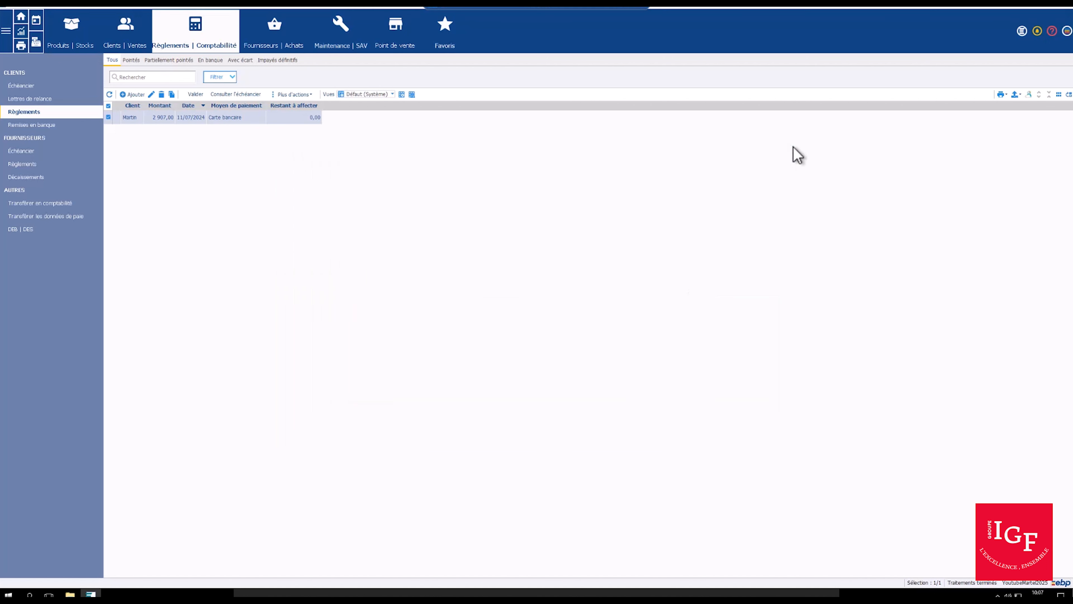